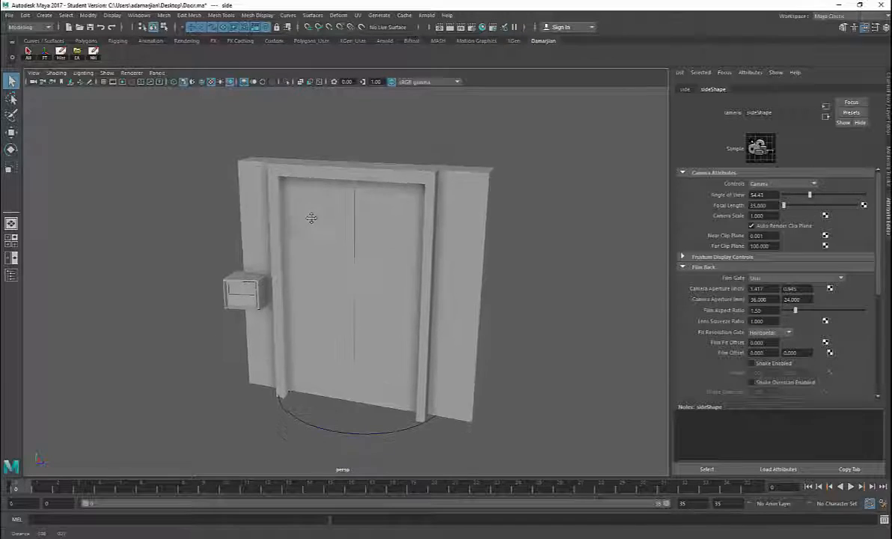
Step: Begin an FBX export of the entire door scene and enable Bake Animation for frames 0 to 35
click(9, 15)
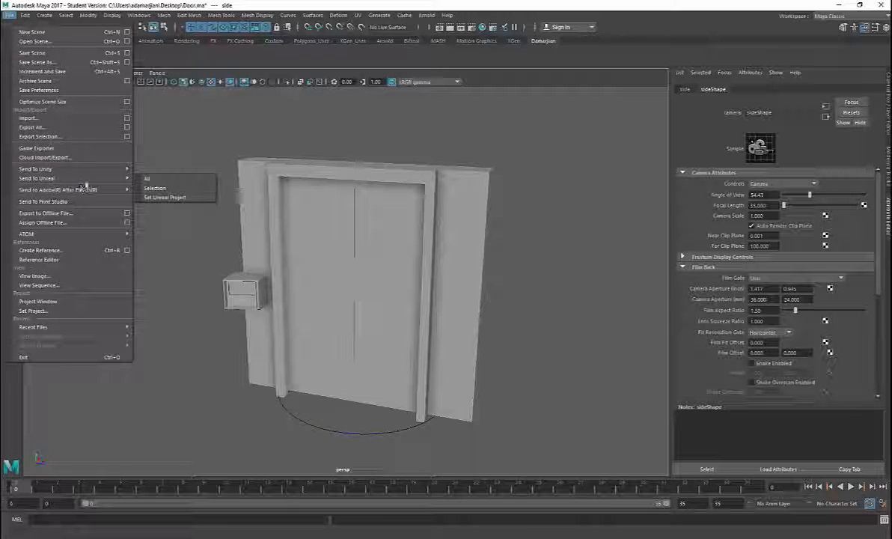
click(76, 131)
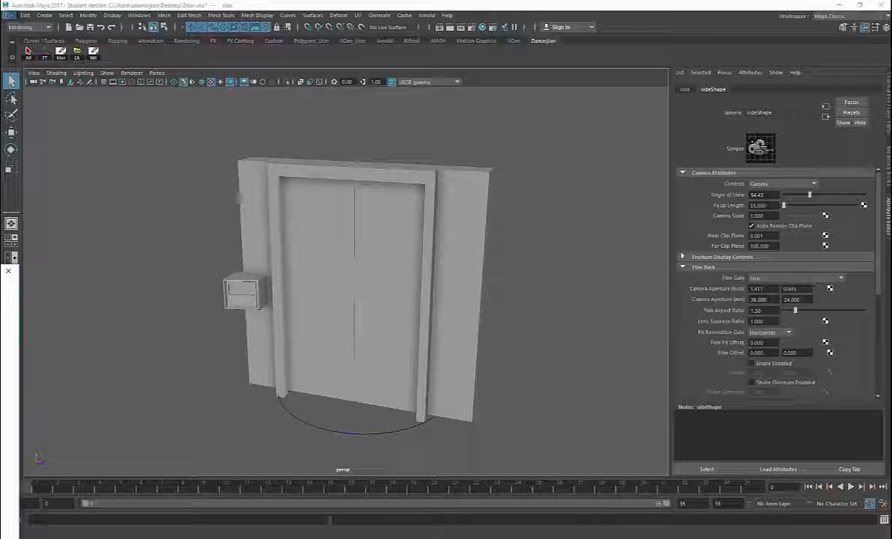
drag(365, 141, 465, 125)
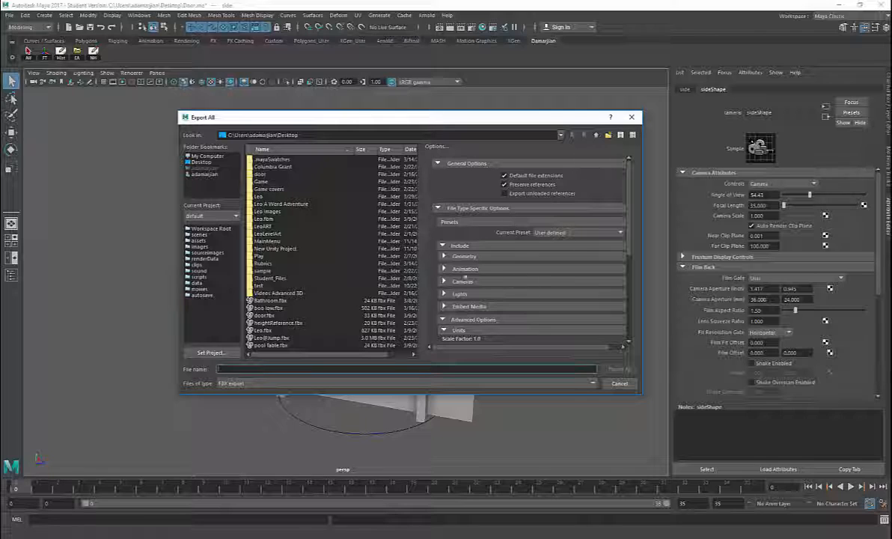
click(464, 268)
scroll(509, 284, down, 1)
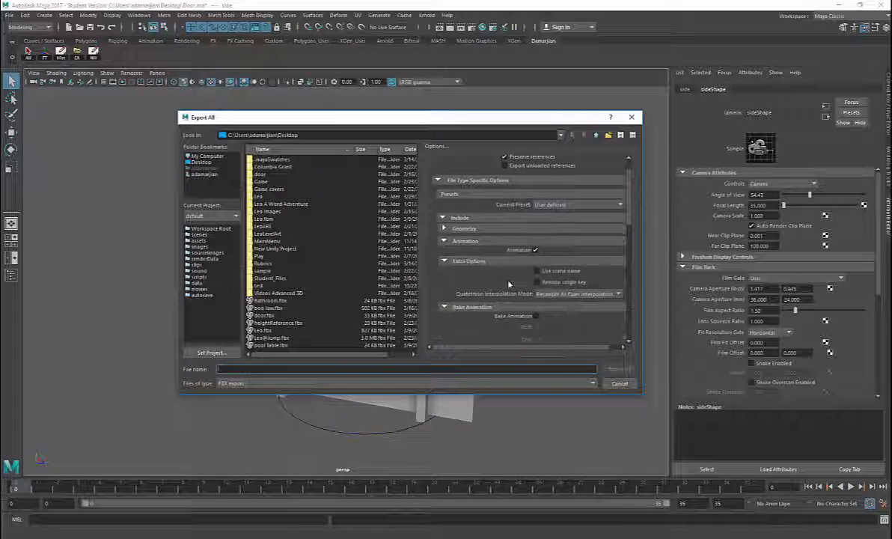
scroll(524, 288, down, 1)
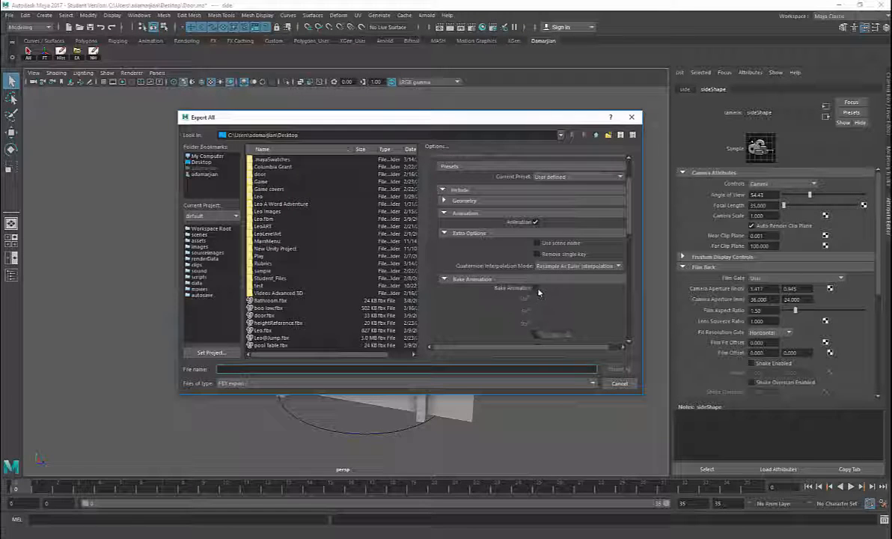
scroll(527, 284, down, 2)
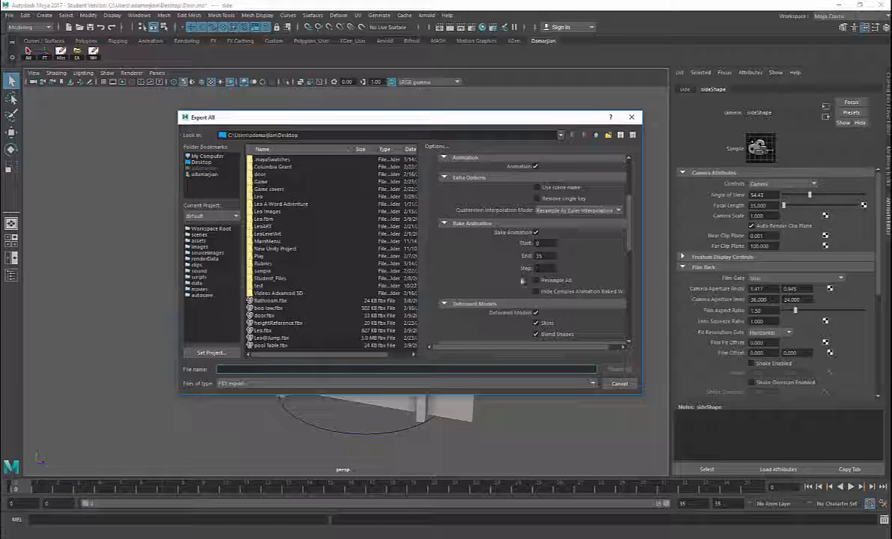
Step: Choose the door folder on the Desktop as the export location and enable Embed Media in the FBX options
click(203, 163)
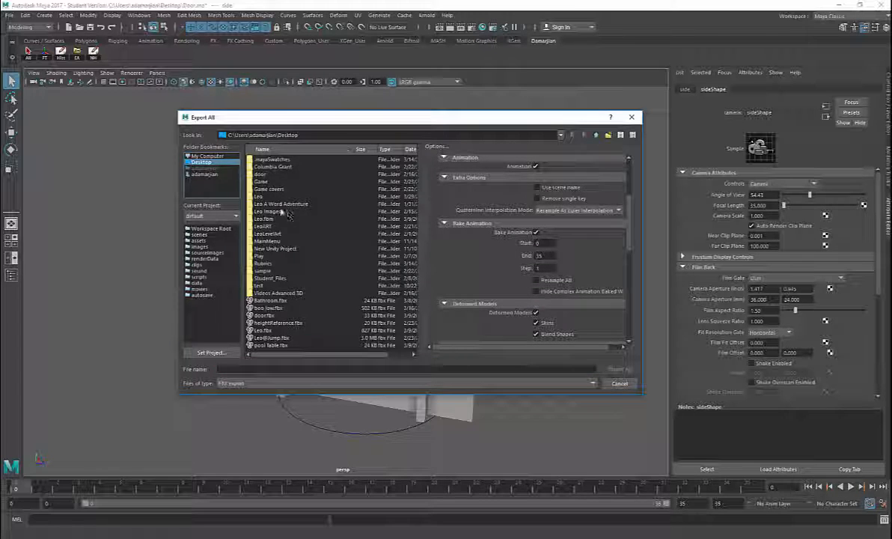
double_click(262, 174)
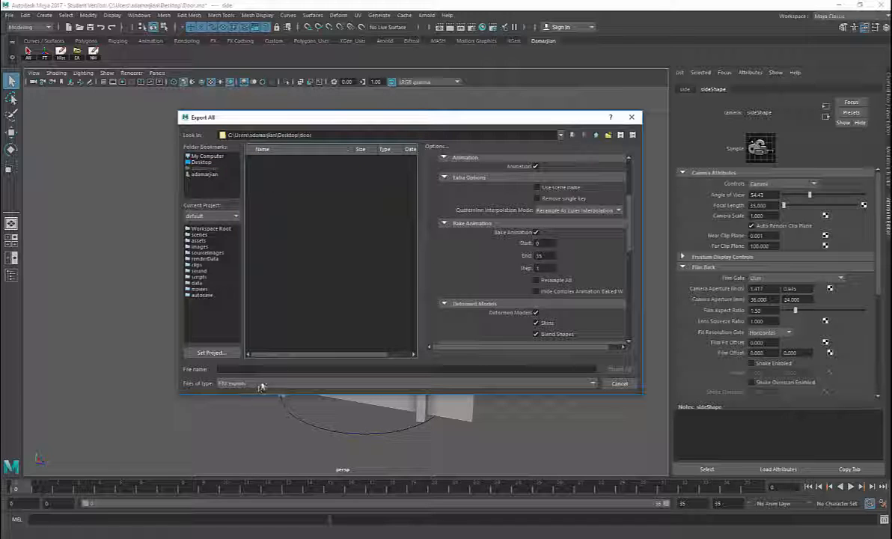
scroll(481, 278, down, 3)
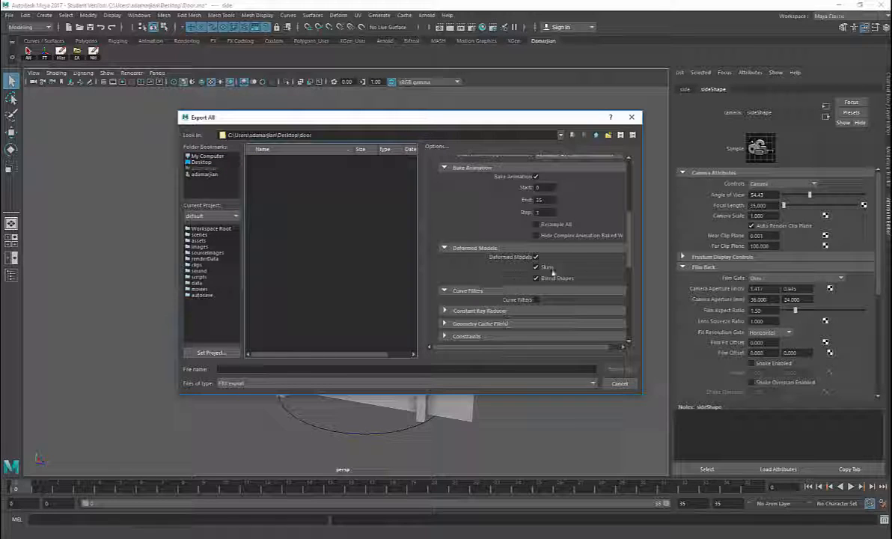
scroll(534, 261, down, 6)
scroll(517, 269, down, 1)
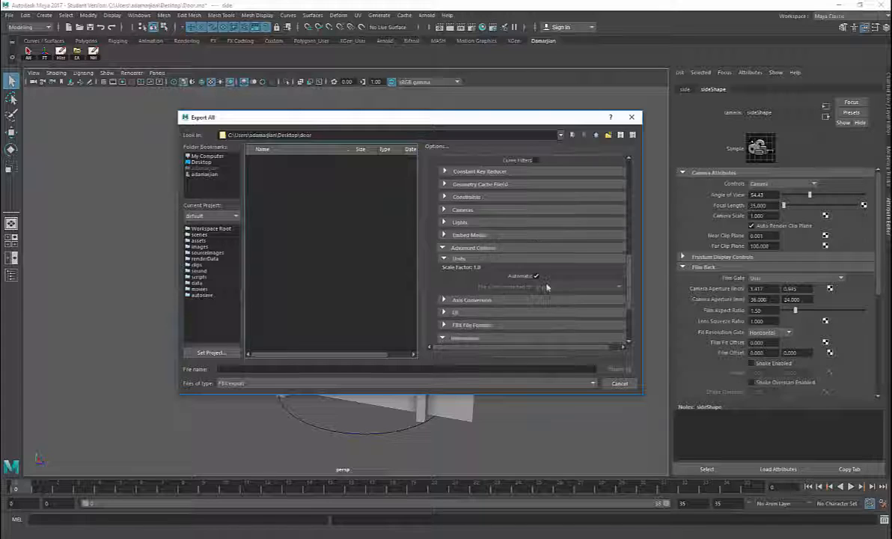
scroll(497, 288, down, 3)
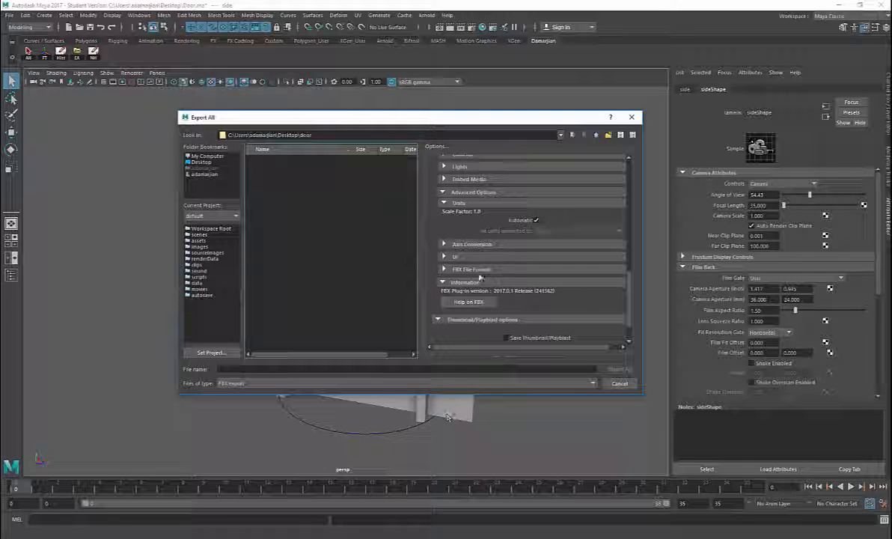
scroll(497, 294, down, 2)
scroll(532, 281, up, 1)
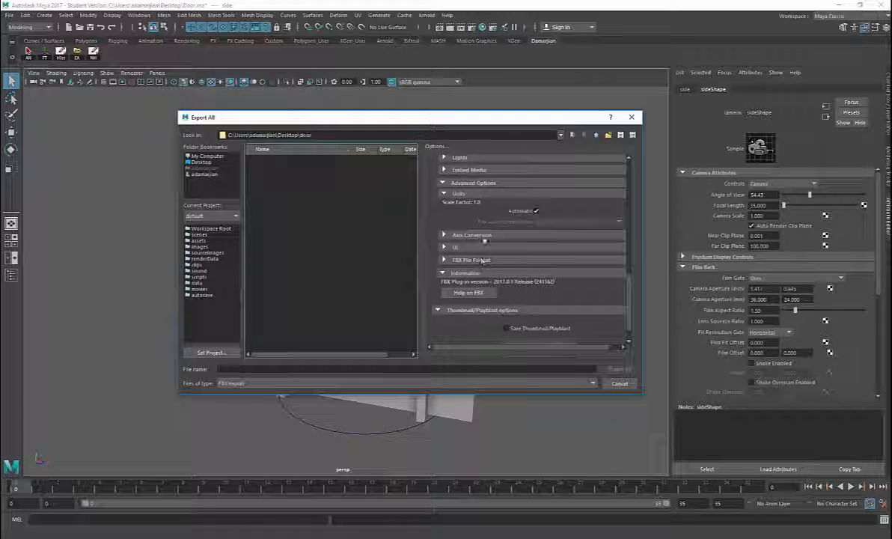
scroll(454, 232, up, 1)
click(469, 199)
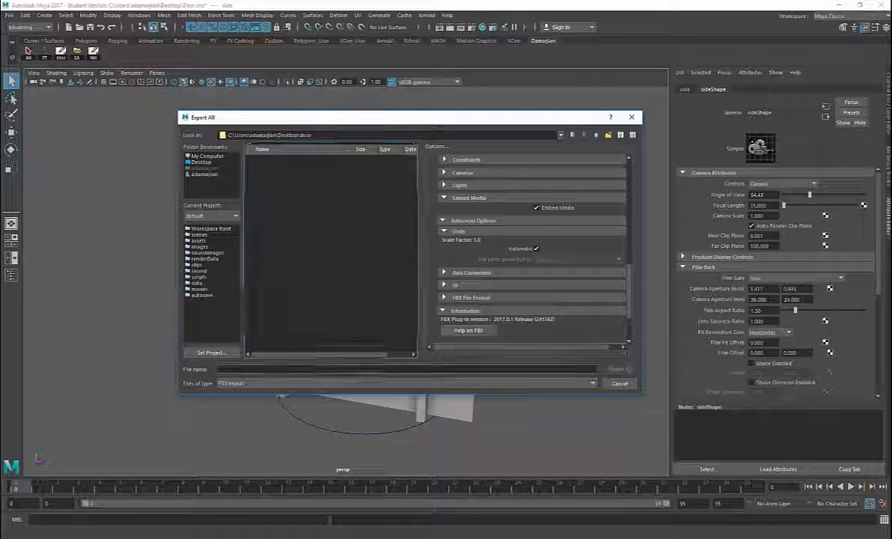
Step: Name the FBX file Door@DoorOpen, review the baking options, and export the whole scene
click(356, 368)
text(Doorr)
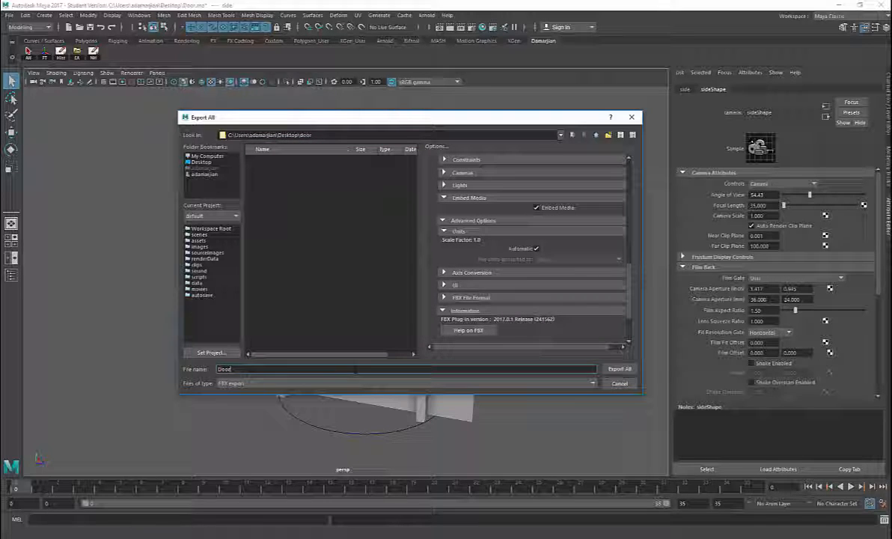
text(@open)
mouse_move(229, 369)
mouse_down()
mouse_move(248, 369)
mouse_move(235, 369)
mouse_up()
text(DoorOpen)
scroll(443, 312, down, 3)
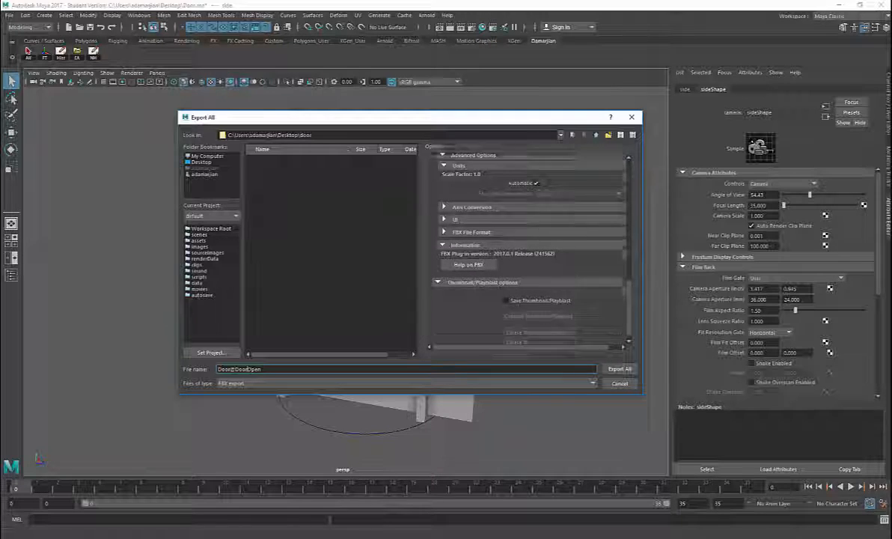
scroll(538, 251, up, 8)
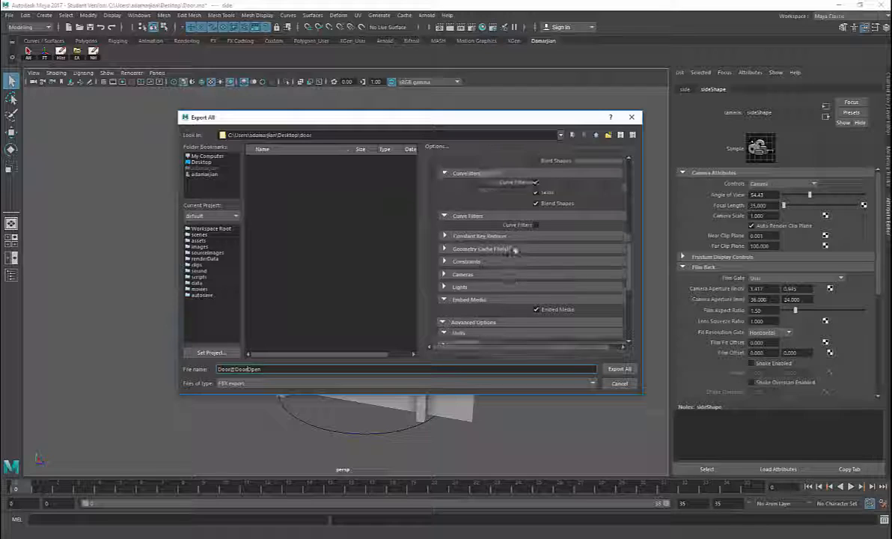
scroll(515, 253, up, 5)
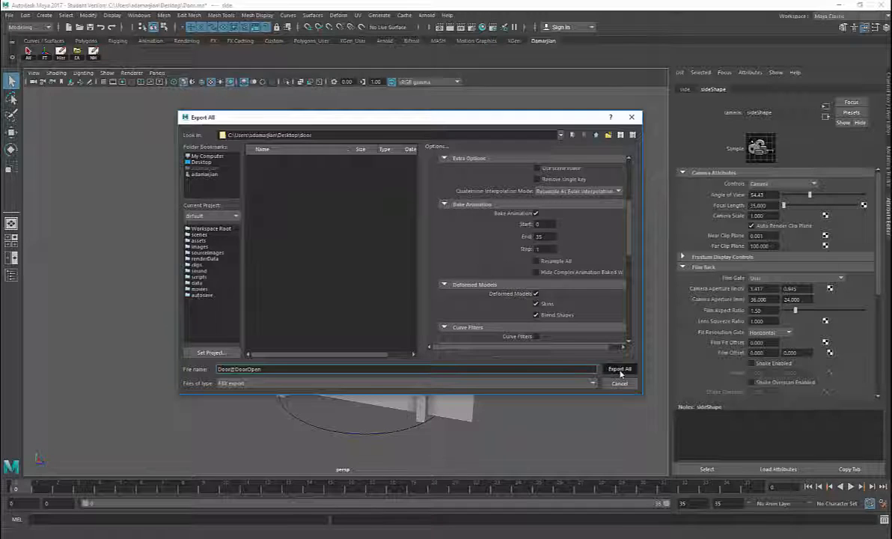
click(620, 369)
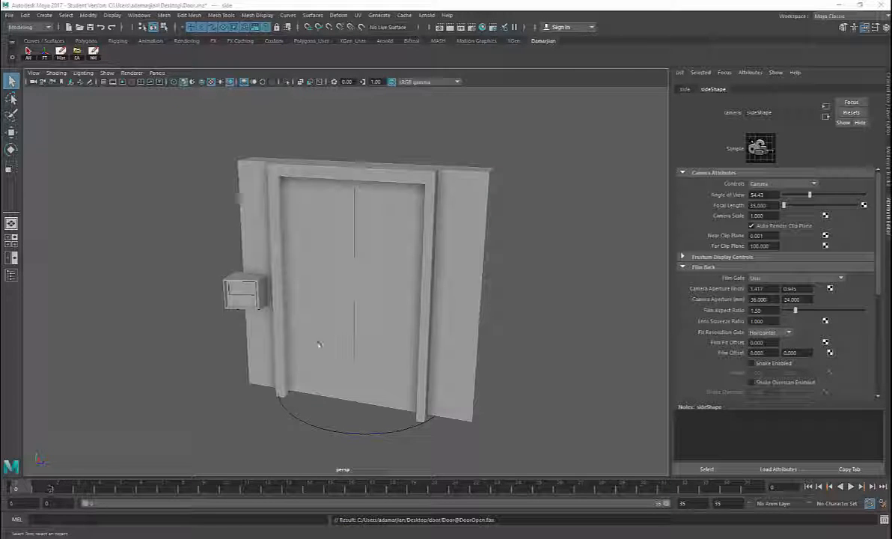
Step: Begin a second FBX export of the entire scene and name the file Door@DoorIdle
drag(49, 491, 201, 492)
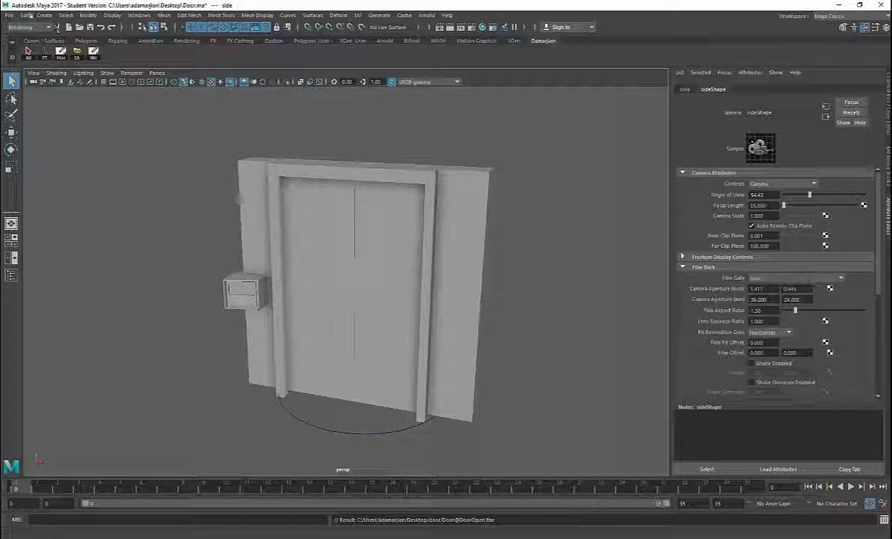
click(9, 15)
click(65, 118)
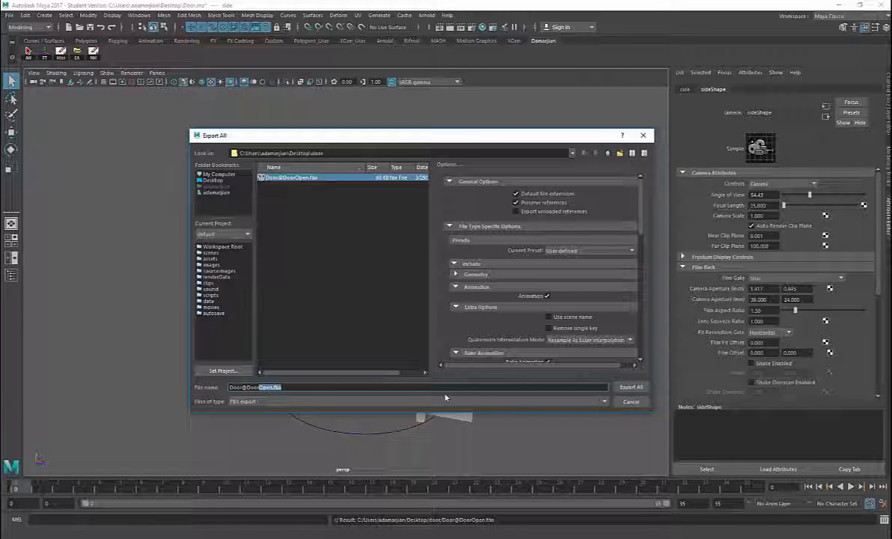
text(Idle)
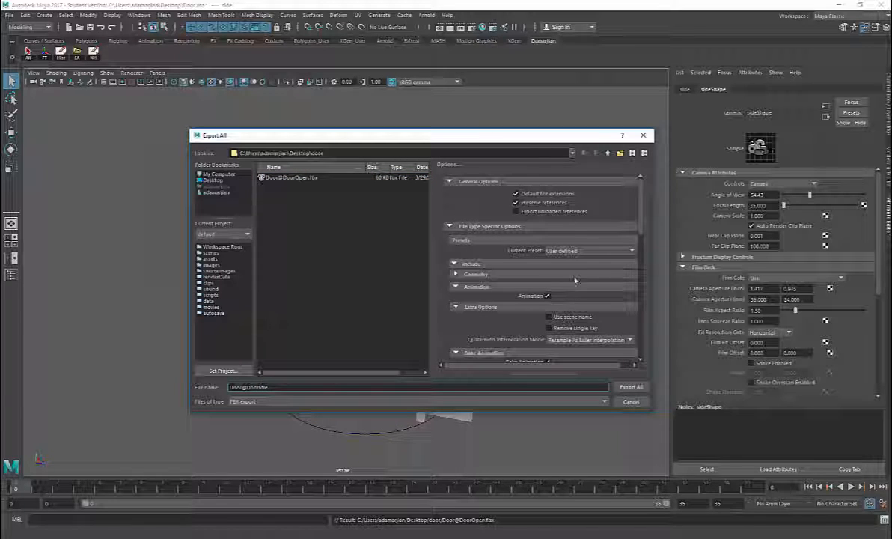
Step: Set the Bake Animation end frame to 0 and export the idle door file
scroll(574, 281, down, 2)
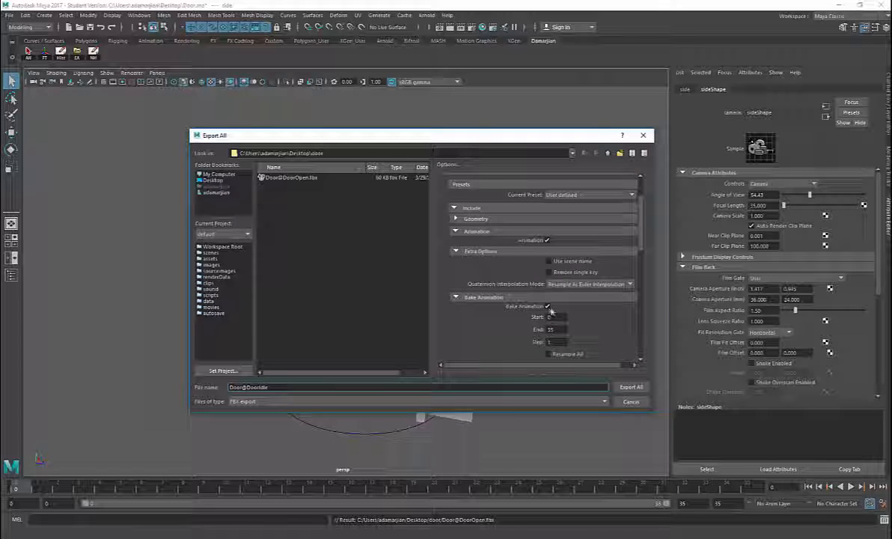
drag(556, 330, 538, 331)
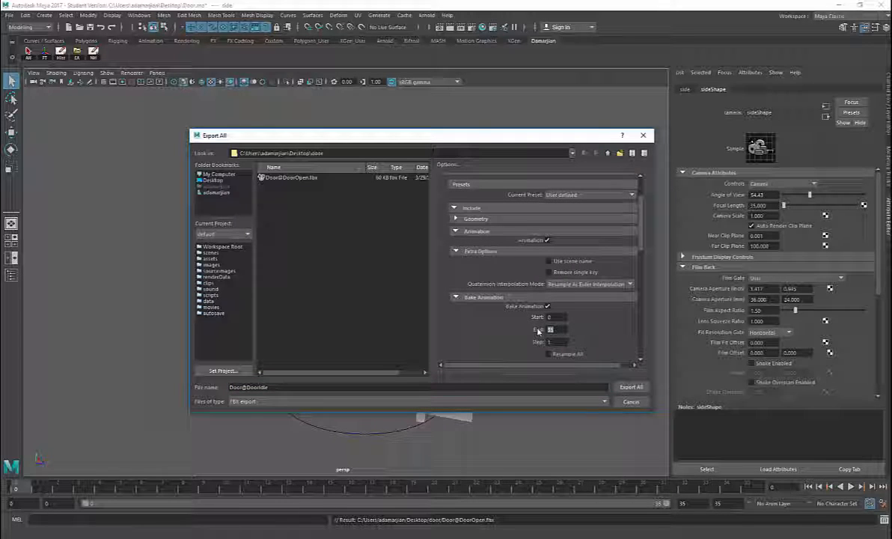
text(0)
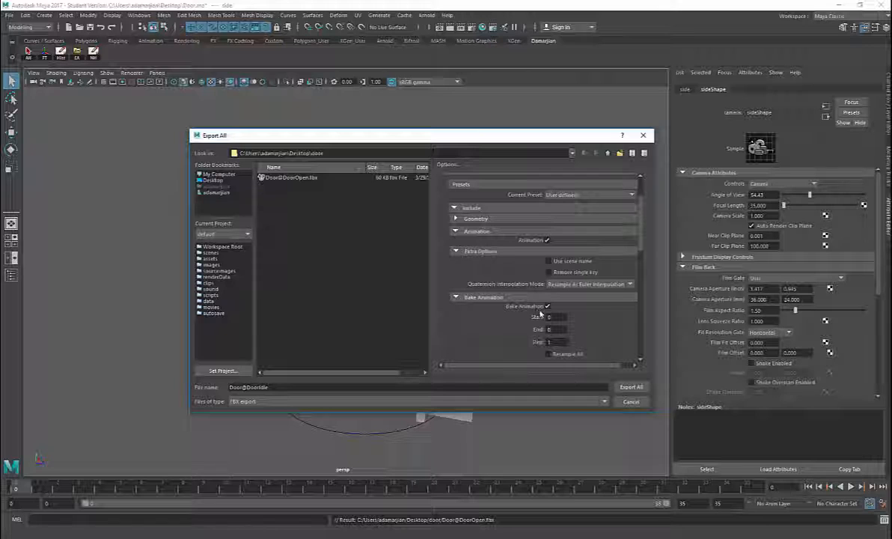
key(Return)
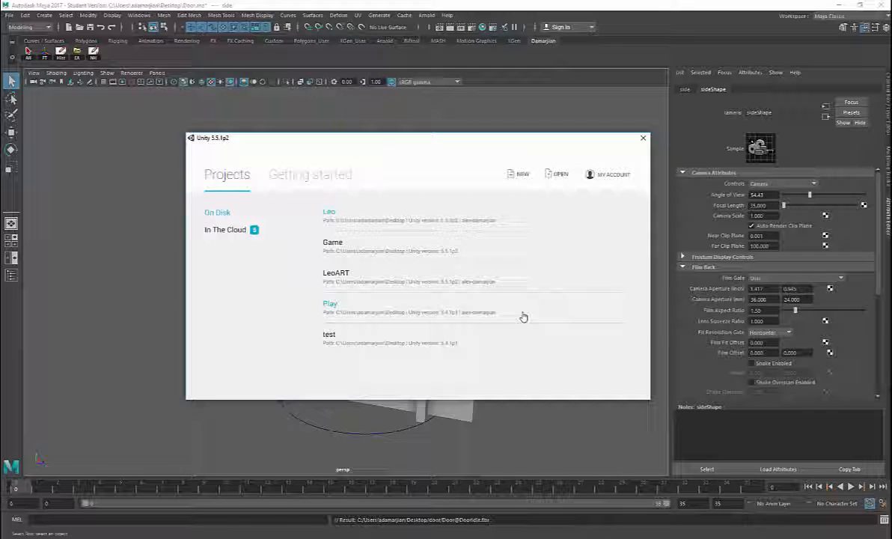
Step: Switch to Unity and set up a new 3D project that includes the Characters asset package
click(523, 174)
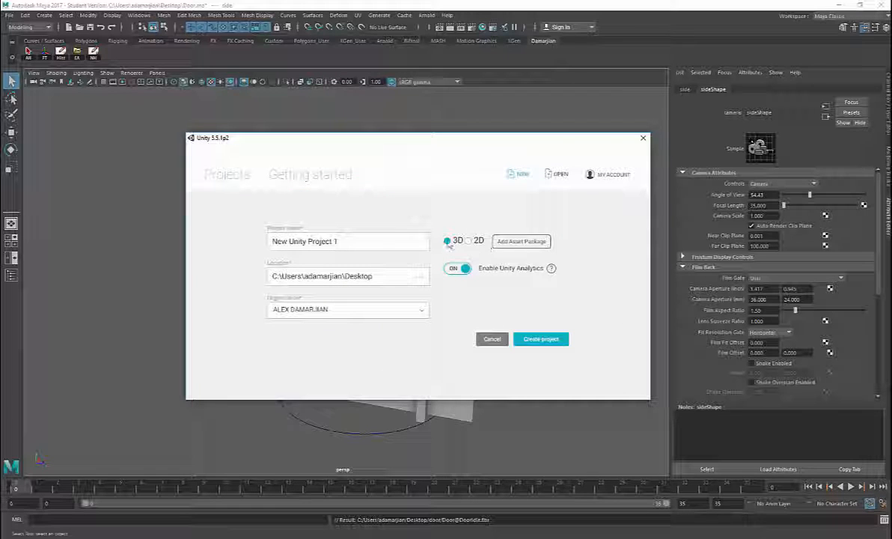
click(526, 242)
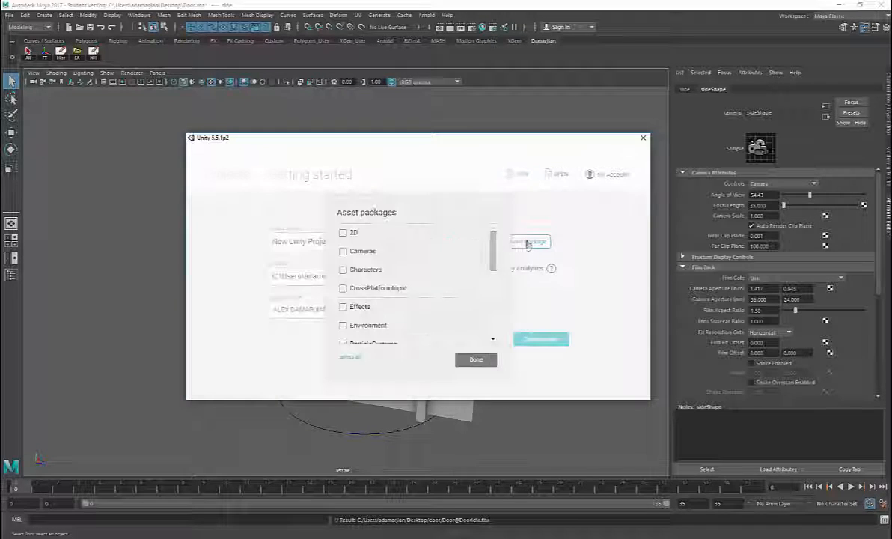
click(381, 270)
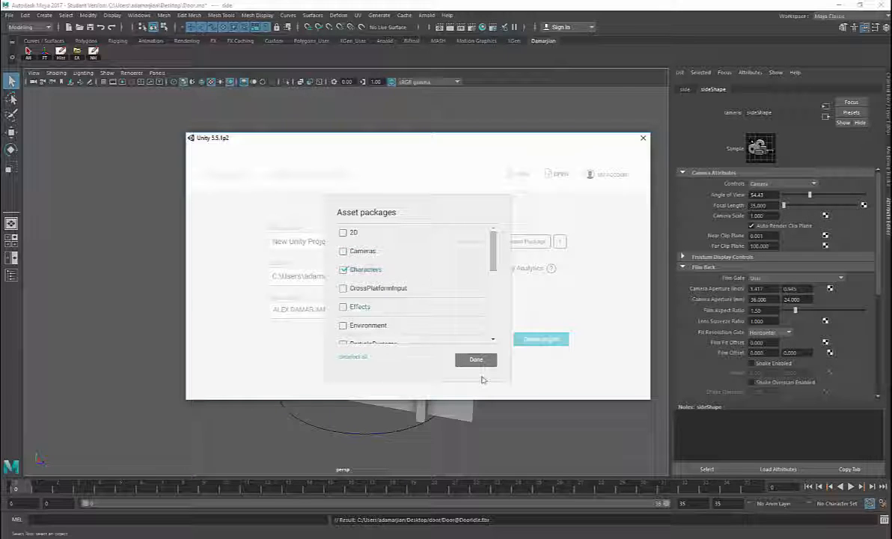
click(476, 360)
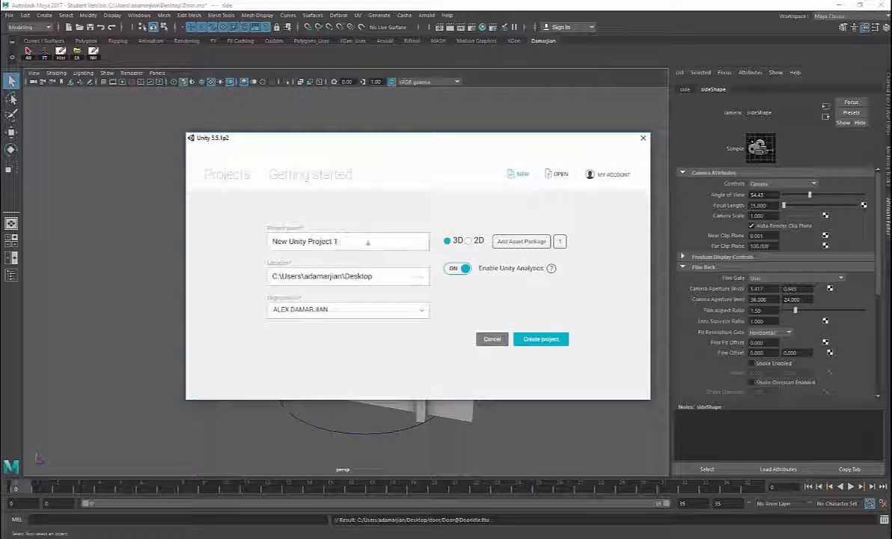
Step: Name the new Unity project SpaceGame and create it on the Desktop
drag(354, 241, 237, 249)
key(BackSpace)
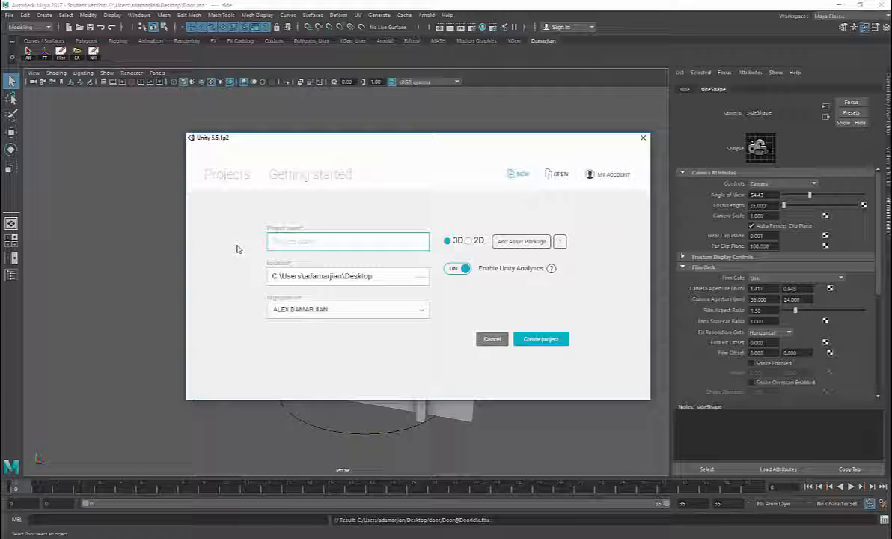
text(SpaceGame)
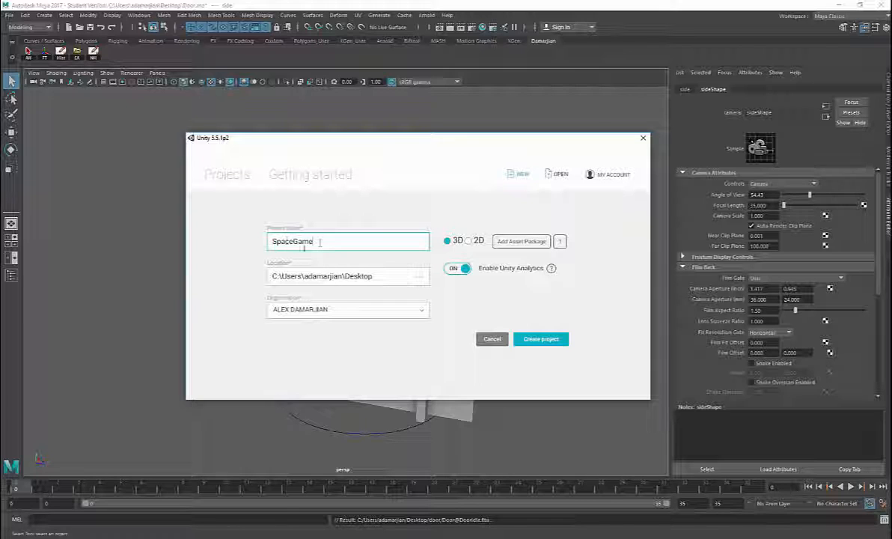
drag(318, 240, 253, 240)
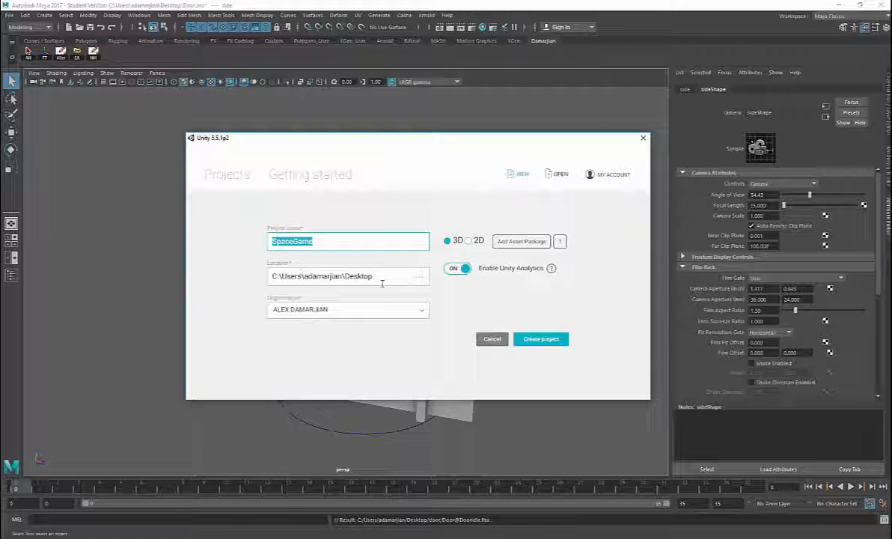
click(535, 341)
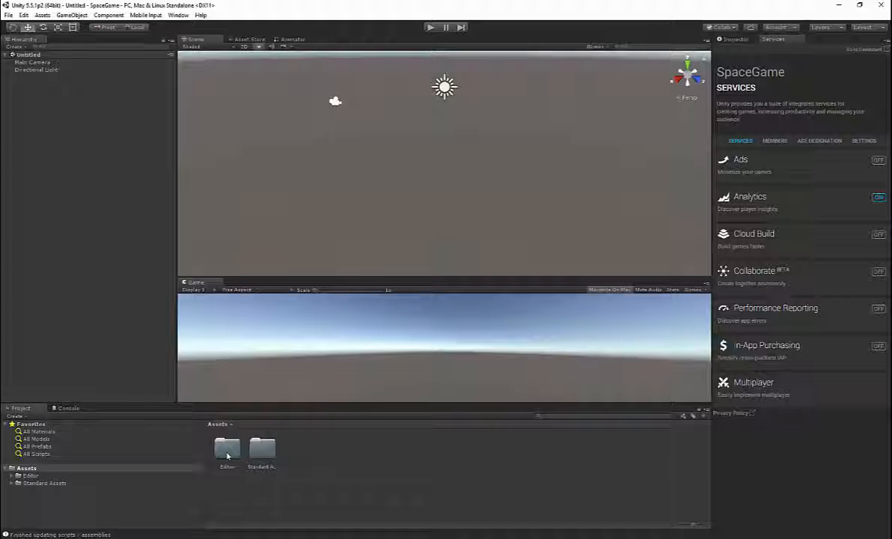
Step: Add the FPSController prefab from the Standard Assets FirstPersonCharacter prefabs to the scene and frame it in the view
double_click(262, 450)
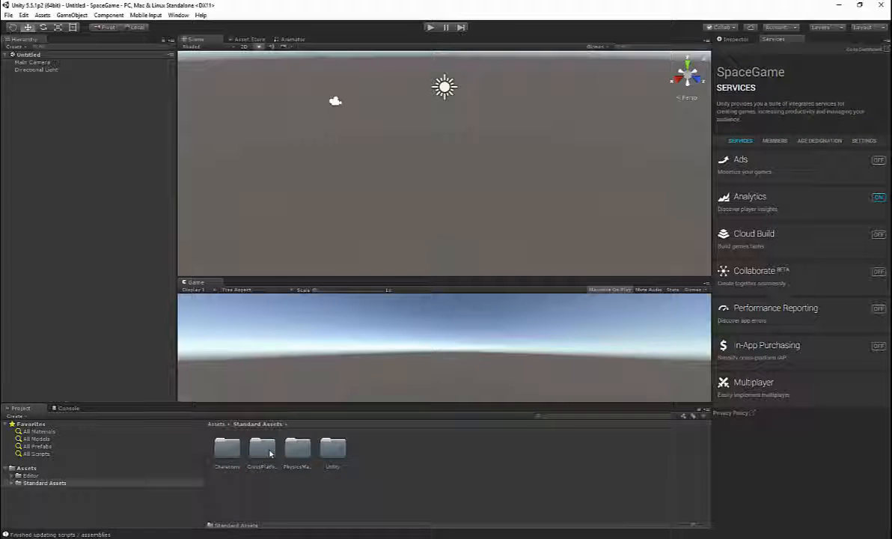
double_click(227, 449)
click(232, 451)
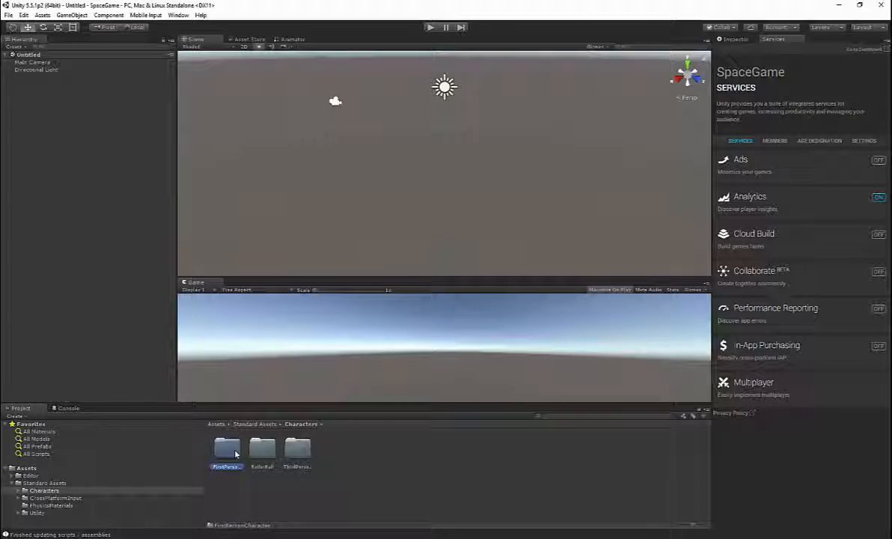
double_click(233, 451)
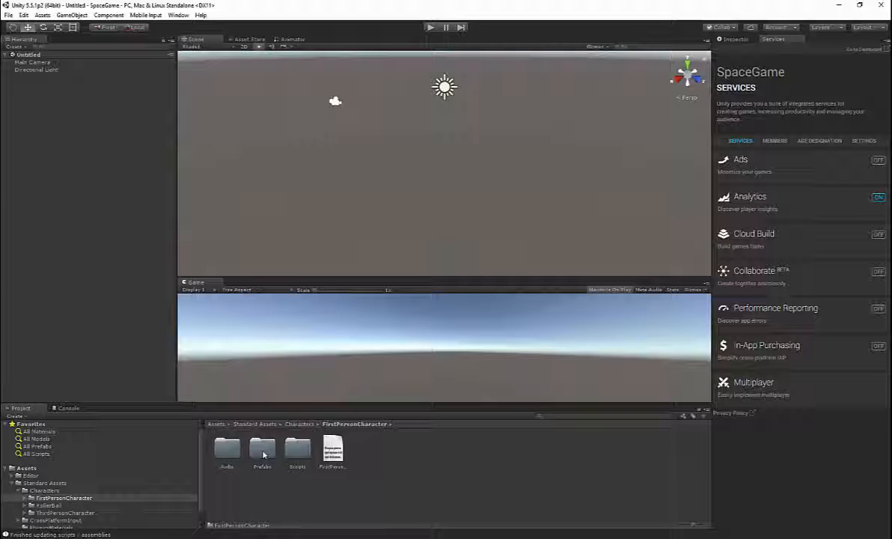
double_click(263, 451)
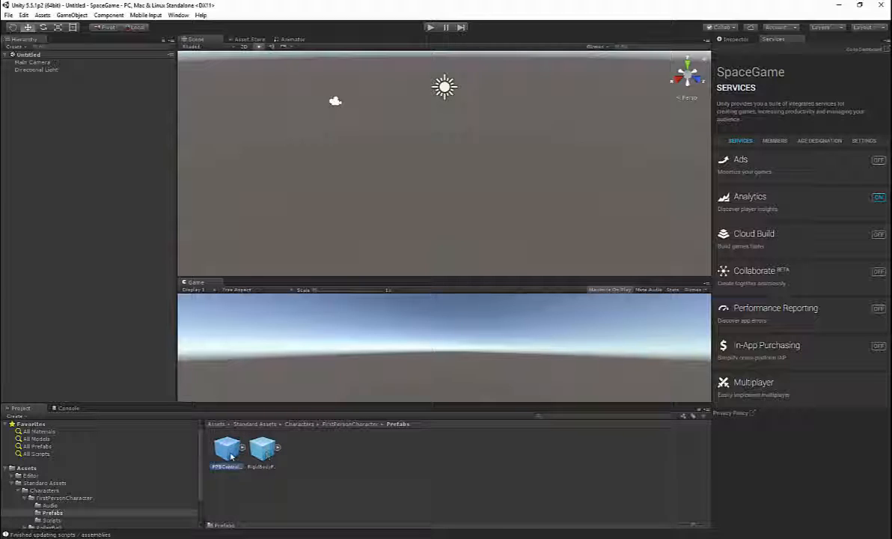
drag(224, 447, 128, 206)
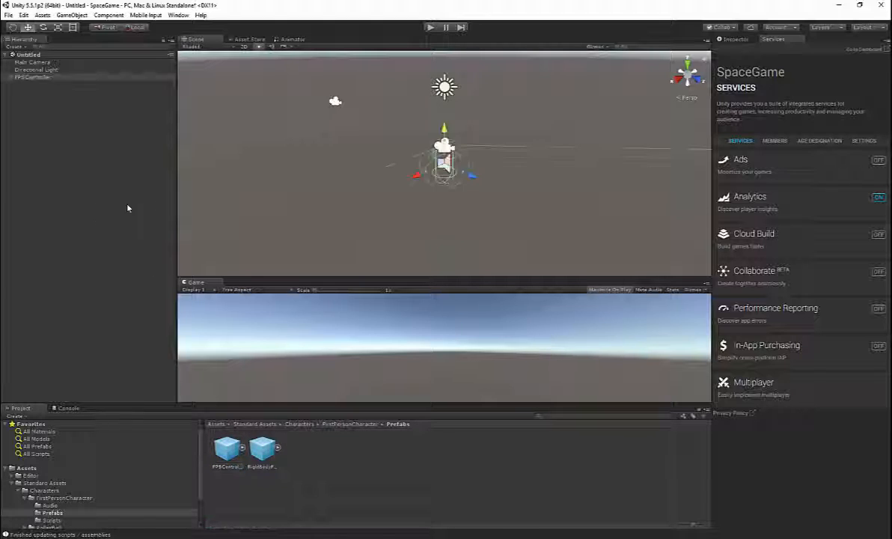
key(f)
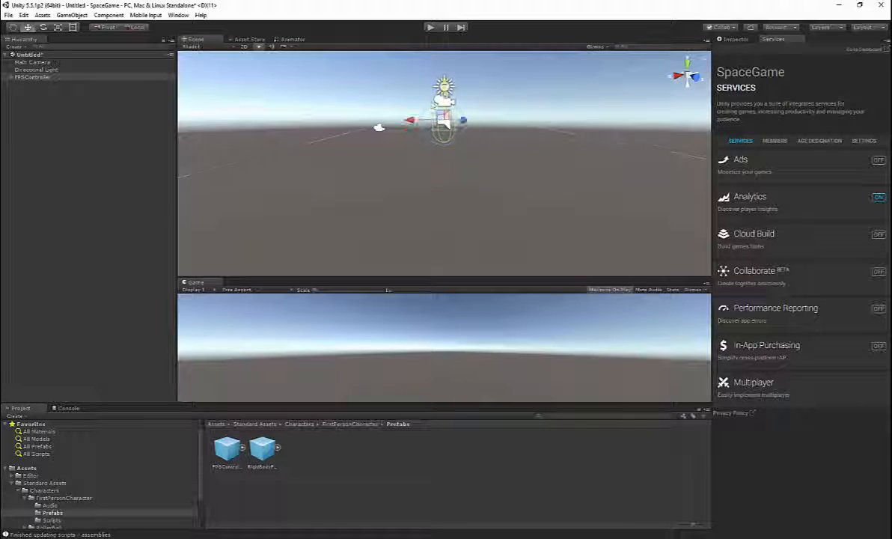
Step: Create a 3D plane in the scene as the floor beneath the FPSController
click(71, 15)
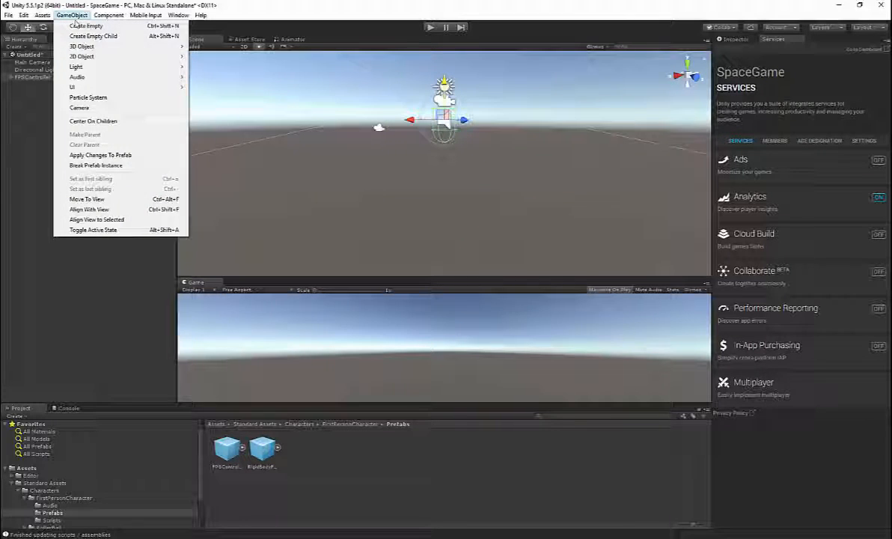
mouse_move(90, 47)
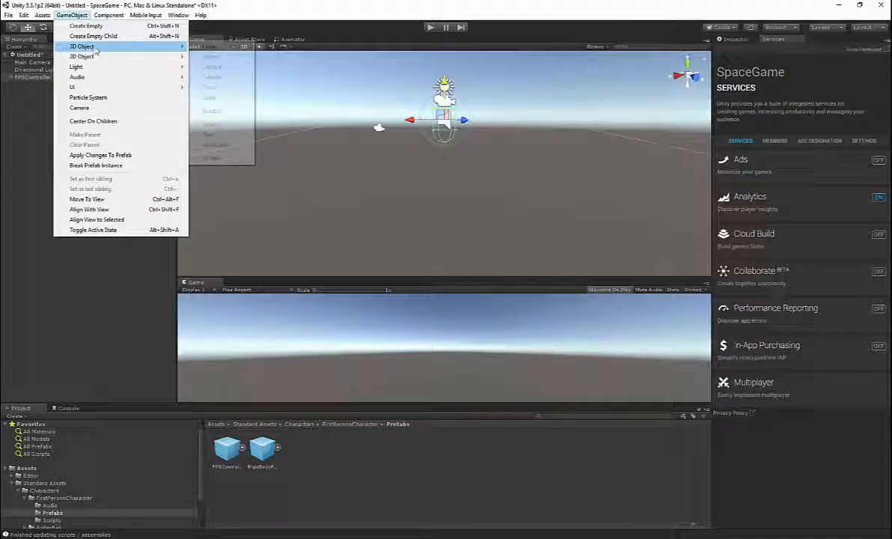
click(214, 87)
alt+drag(373, 133, 680, 149)
drag(557, 278, 557, 179)
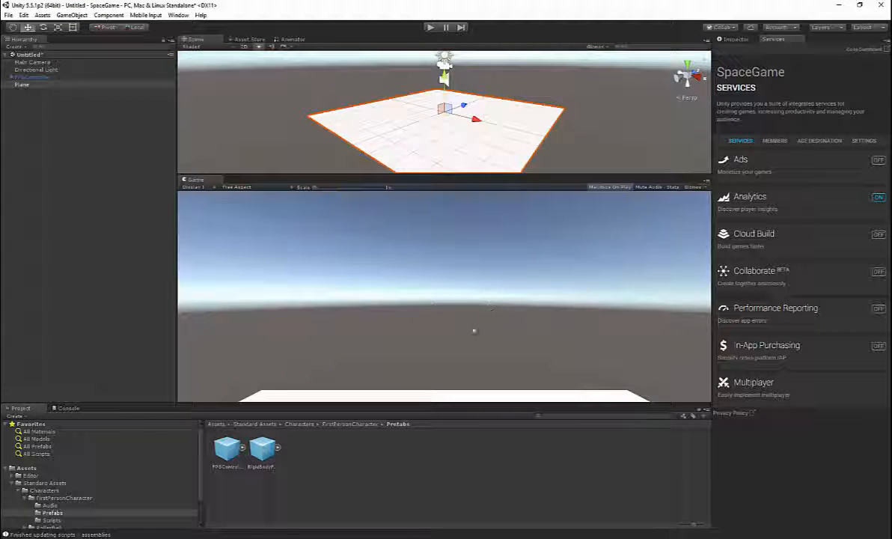
Step: Play-test the scene with the first-person controller and stop the game
click(431, 27)
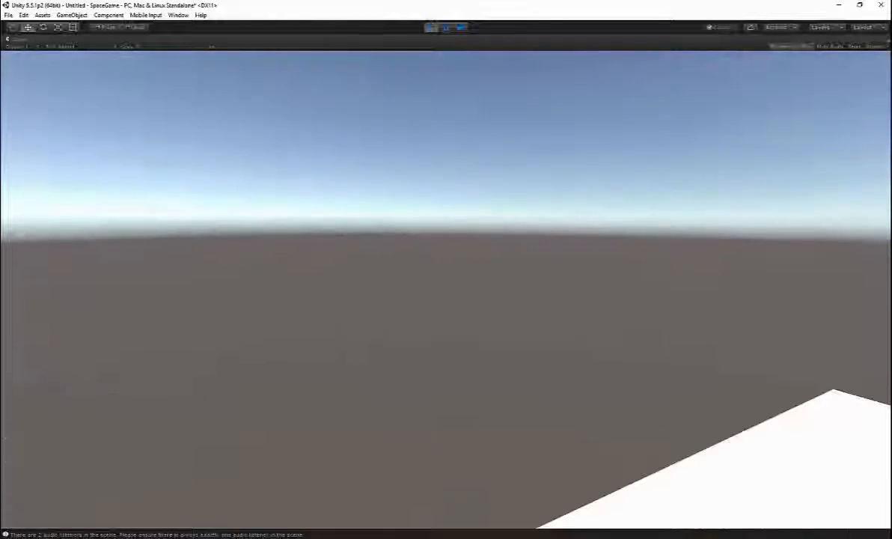
key(Escape)
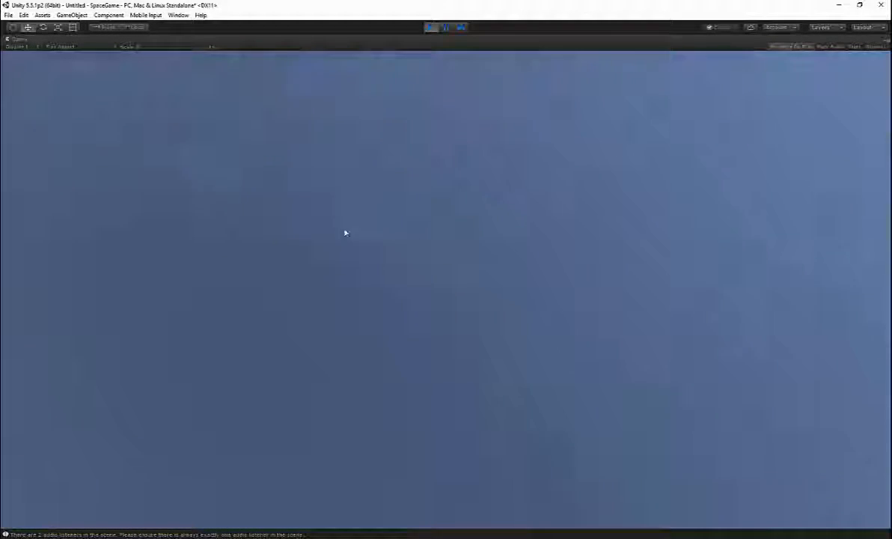
click(429, 28)
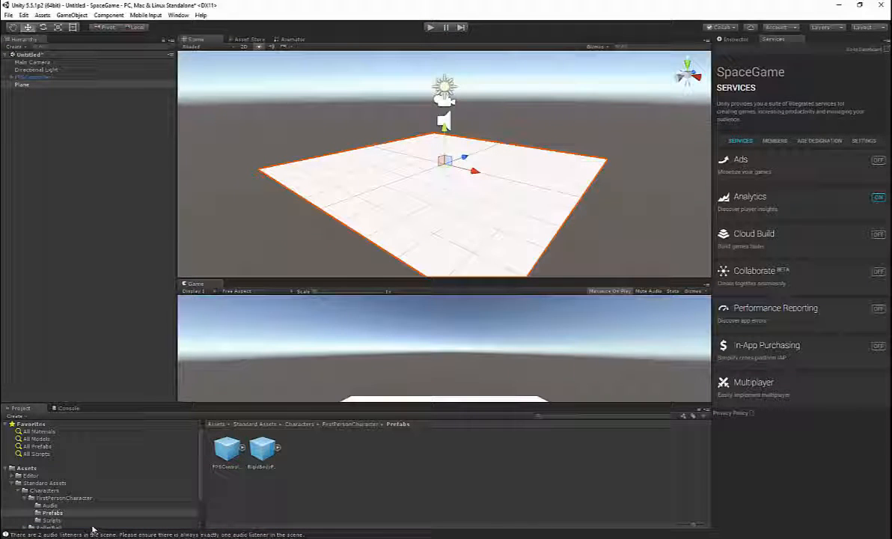
Step: Create a folder named Models in the project's root Assets folder
click(27, 468)
right_click(317, 454)
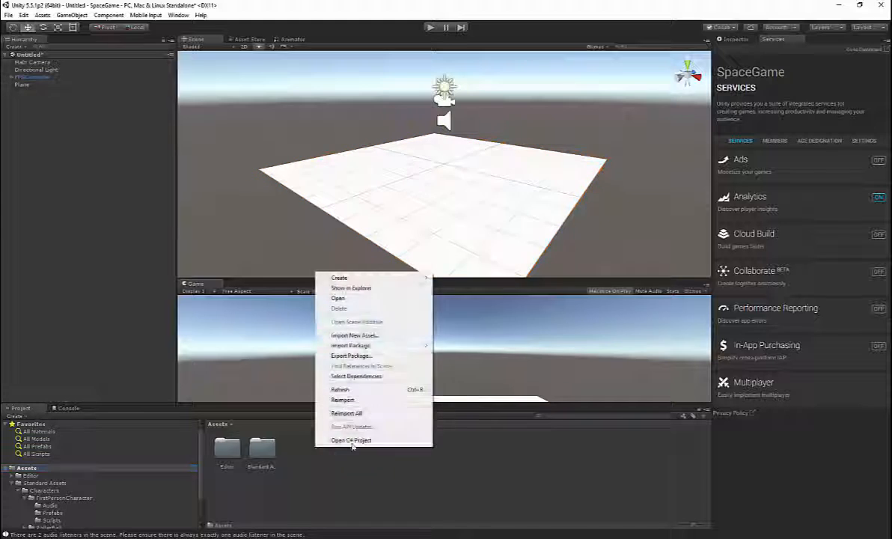
mouse_move(391, 278)
click(487, 279)
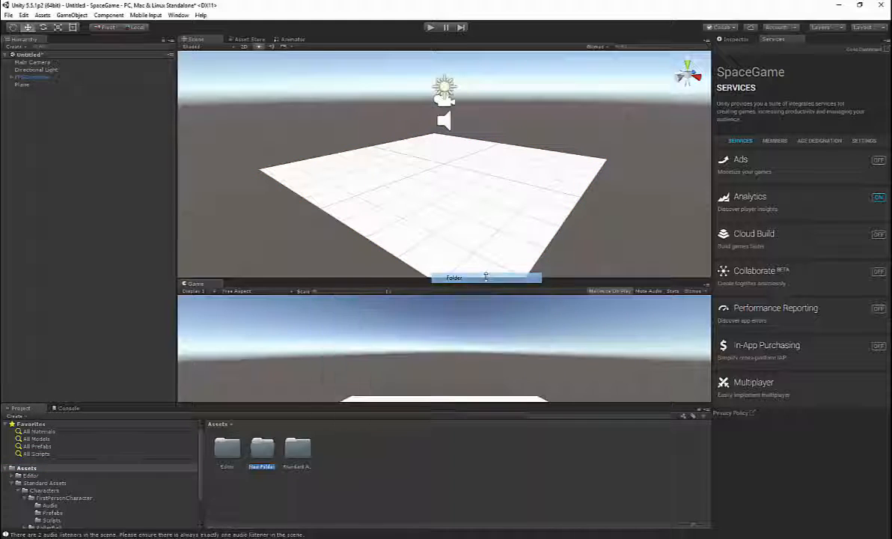
text(Model)
key(Return)
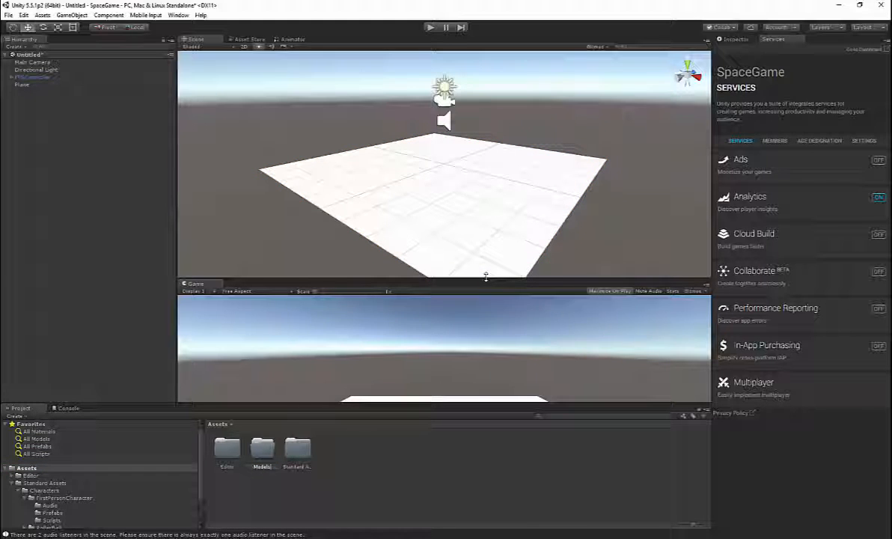
Step: Create a subfolder named Objects inside the Models folder
double_click(262, 448)
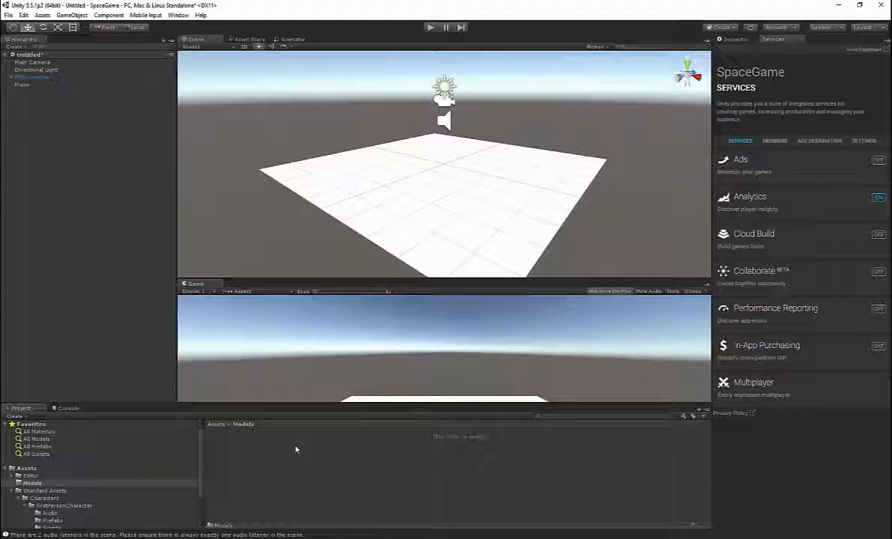
right_click(295, 449)
mouse_move(349, 277)
click(467, 277)
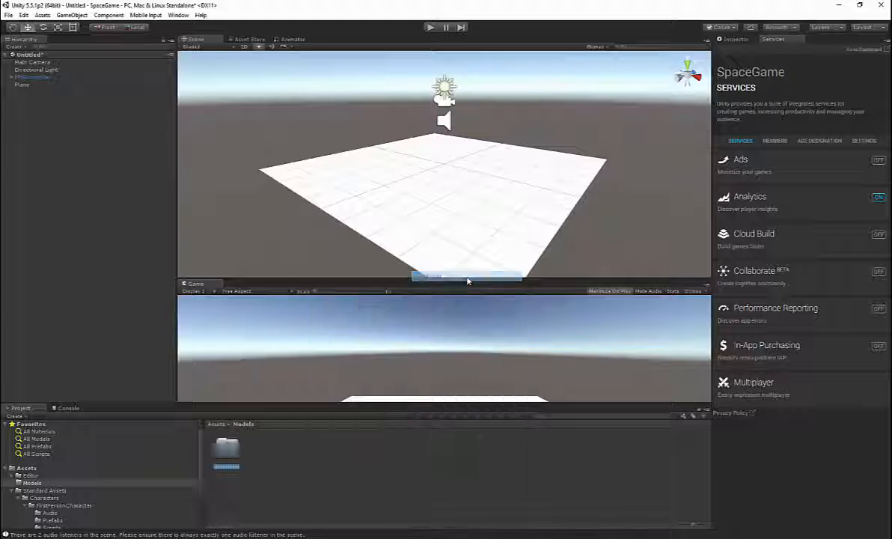
text(Objects)
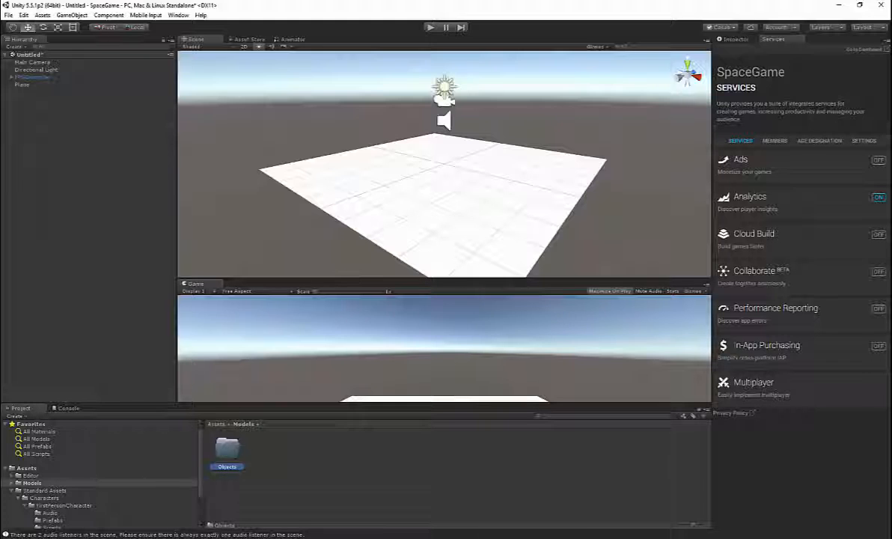
Step: Create a subfolder named Doors inside the Objects folder
double_click(227, 449)
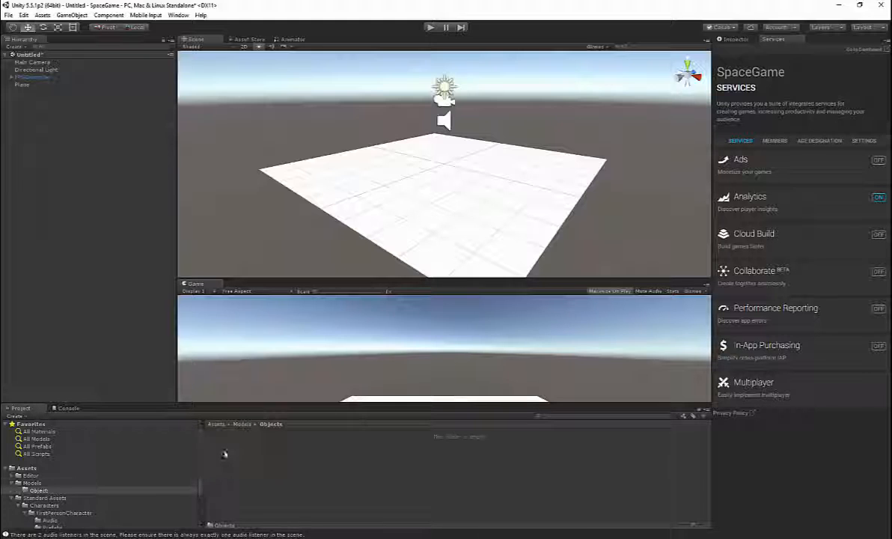
right_click(262, 449)
mouse_move(318, 277)
click(438, 277)
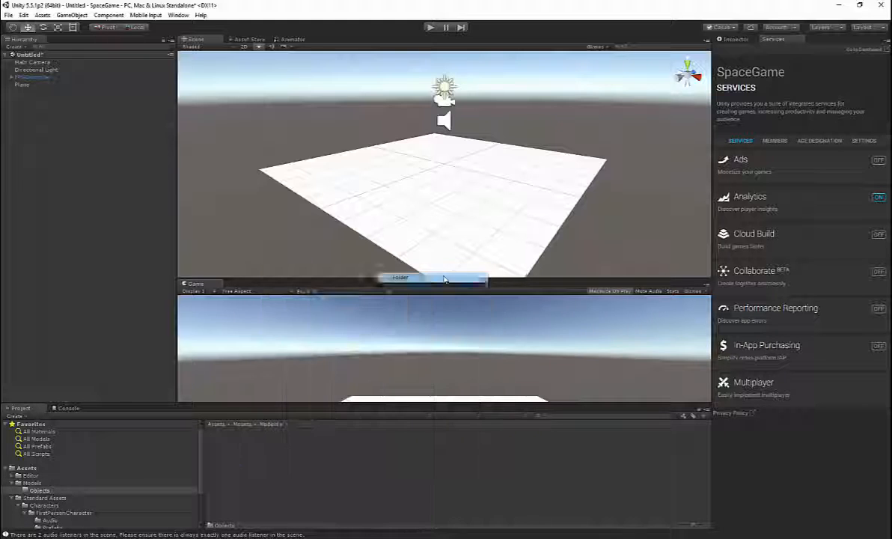
text(Del)
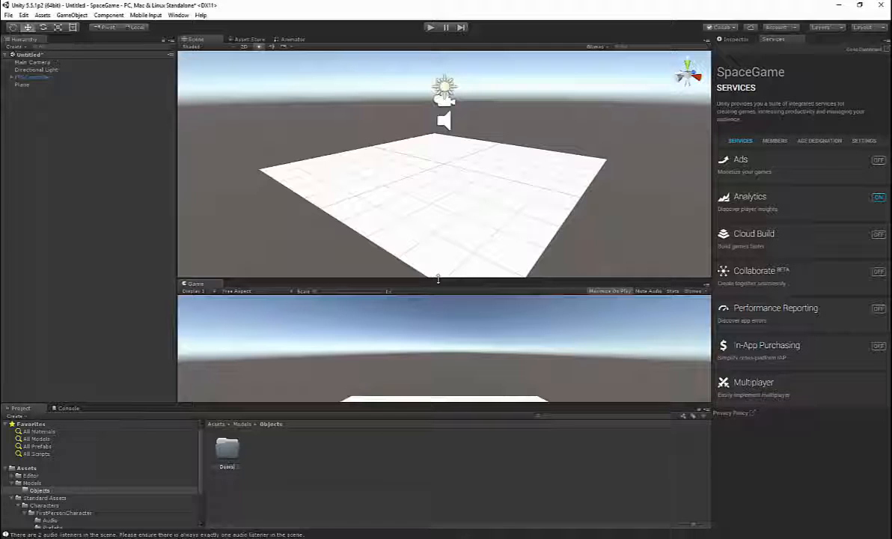
key(Return)
Step: Create a subfolder named Door_SpaceDoor_01 inside the Doors folder
double_click(228, 449)
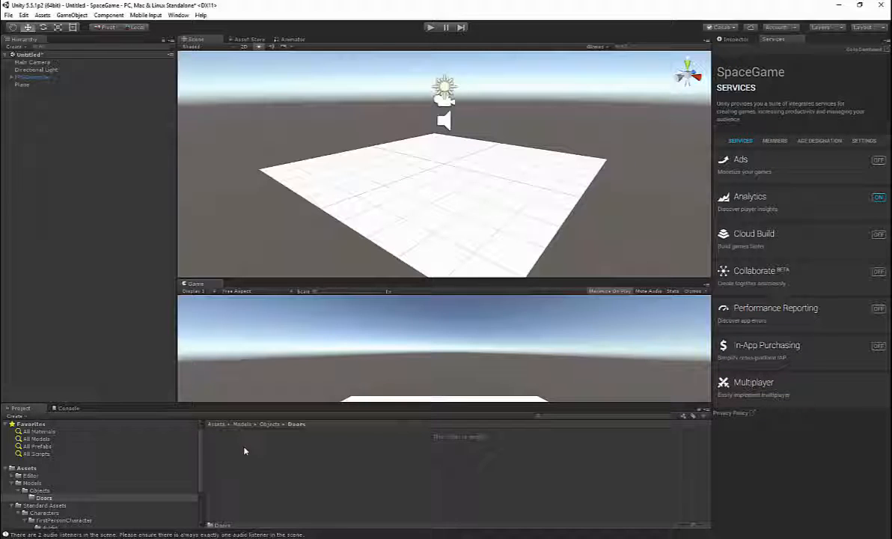
right_click(245, 448)
mouse_move(323, 280)
click(374, 277)
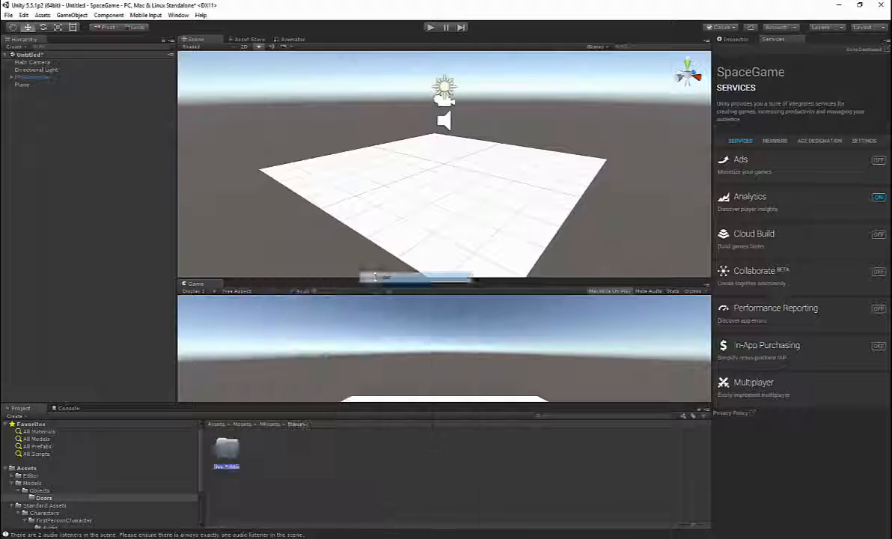
text(Door_01)
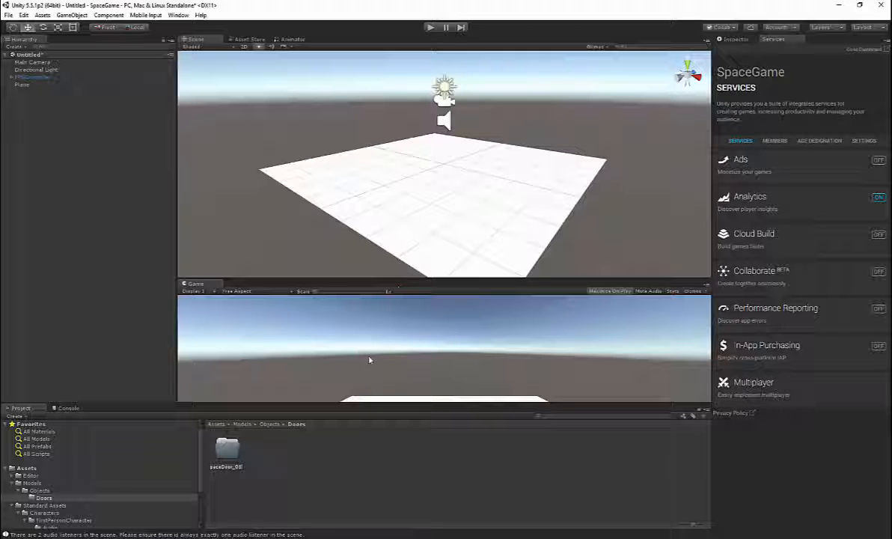
double_click(243, 458)
right_click(279, 440)
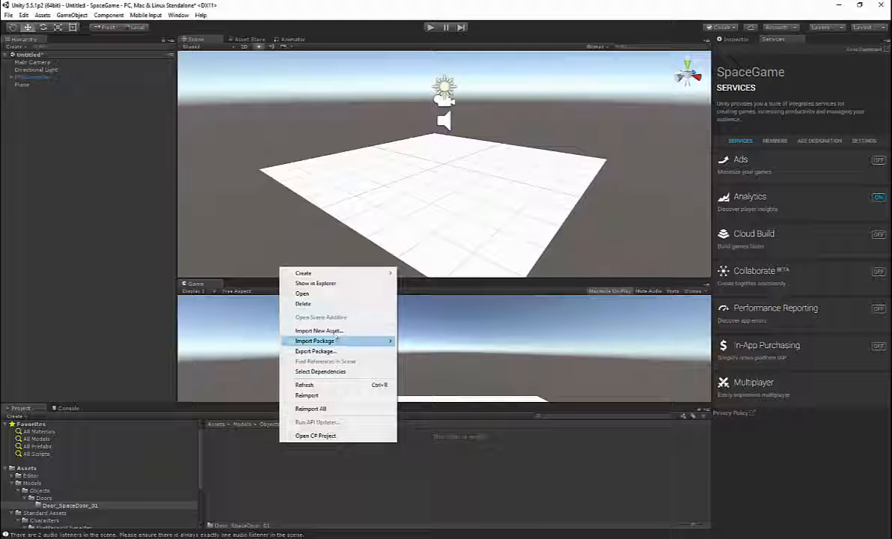
click(330, 330)
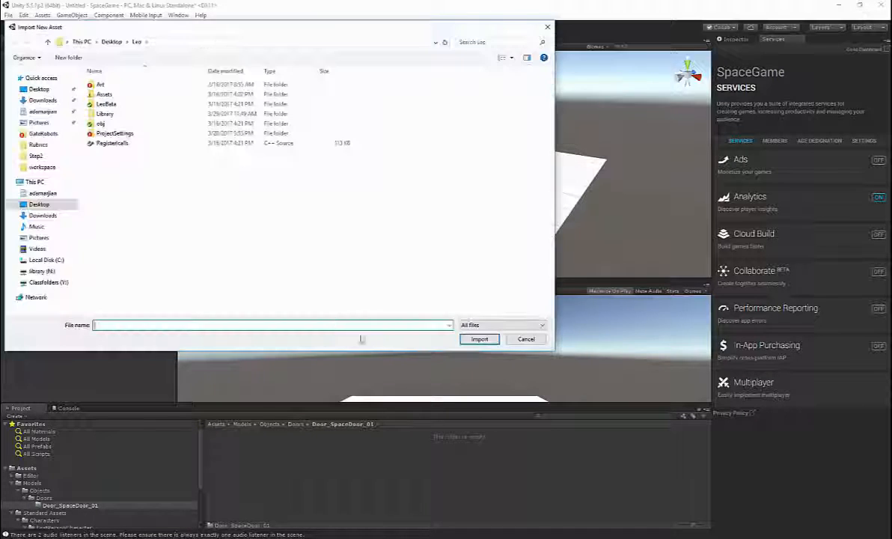
click(38, 89)
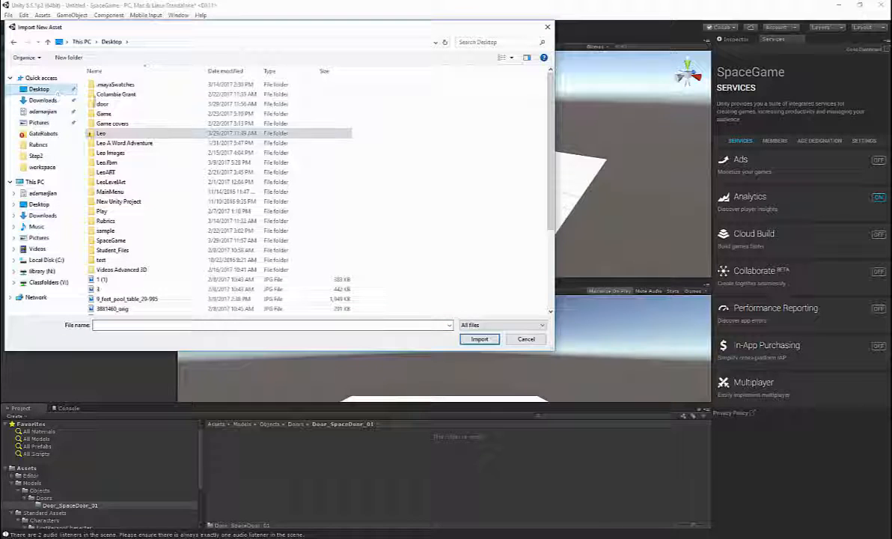
double_click(114, 104)
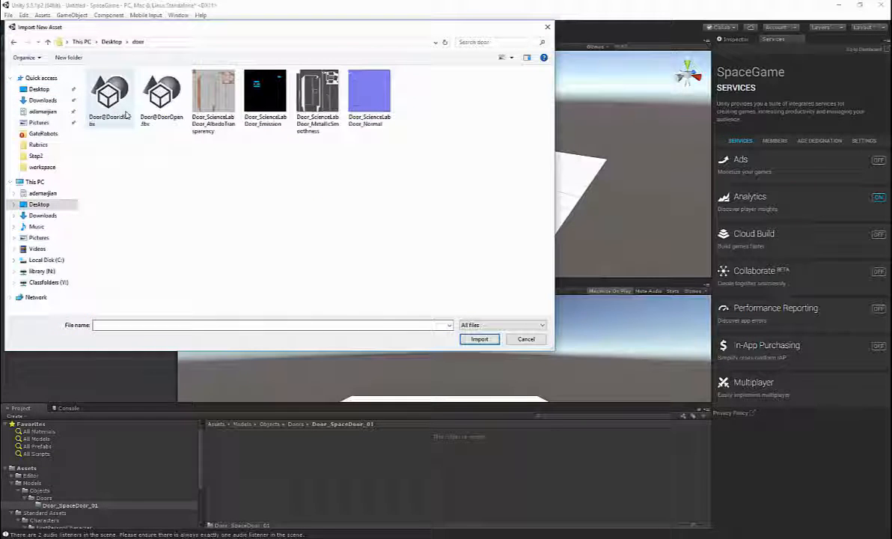
click(157, 103)
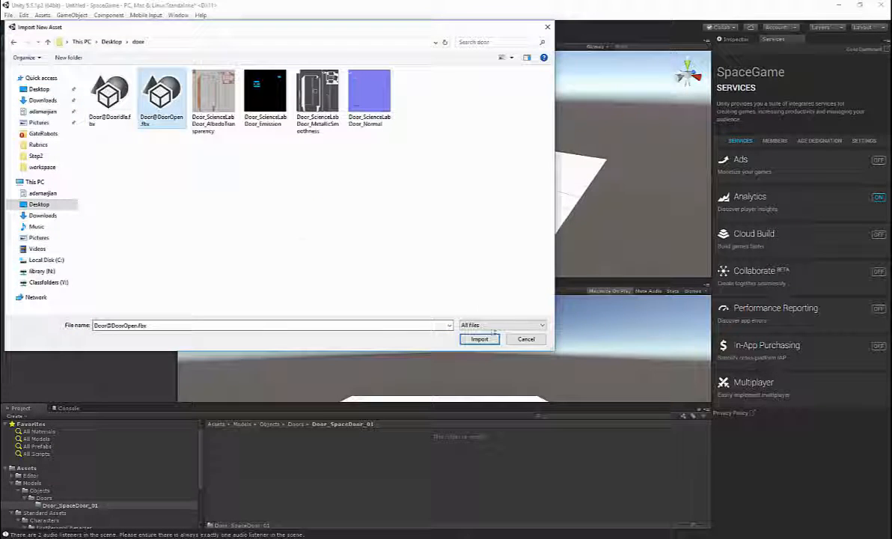
click(482, 339)
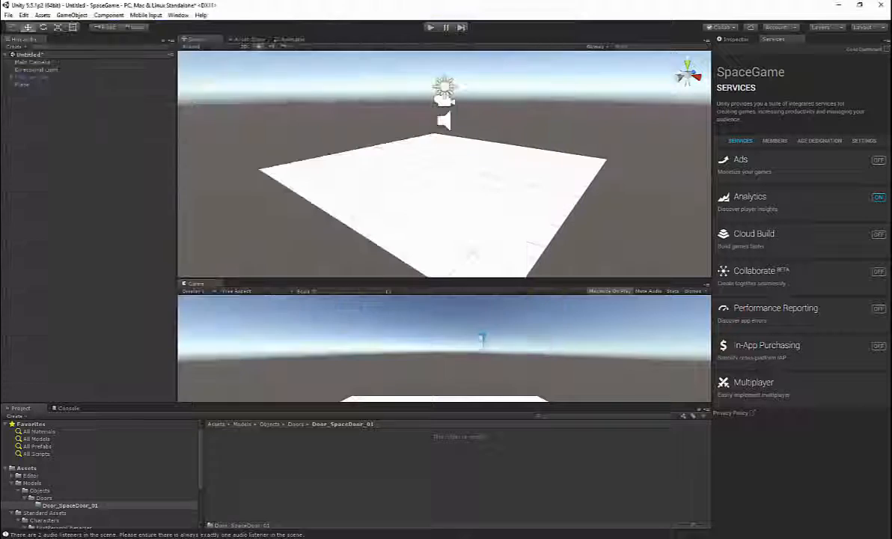
right_click(340, 462)
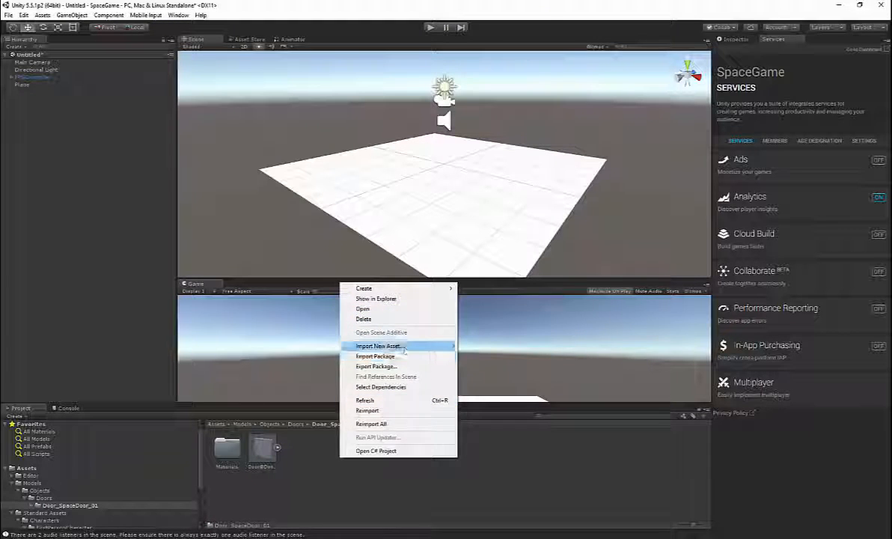
click(403, 347)
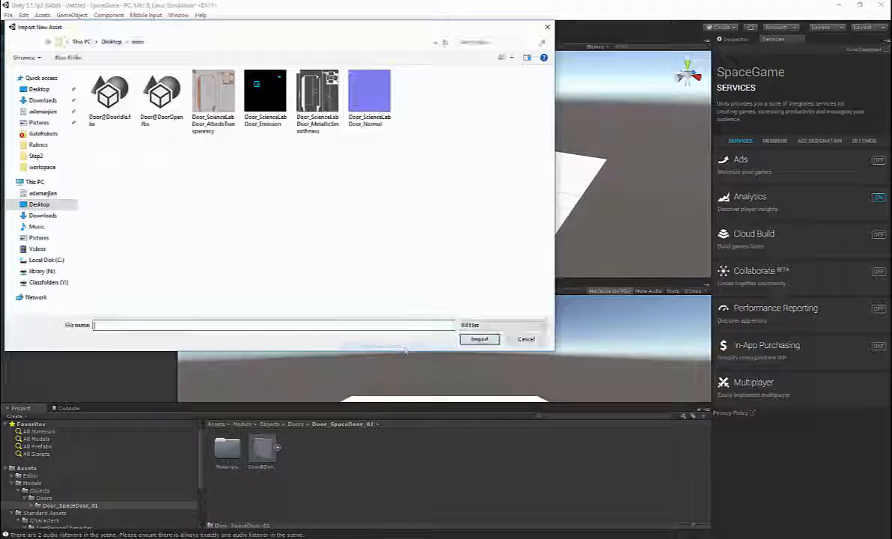
double_click(112, 95)
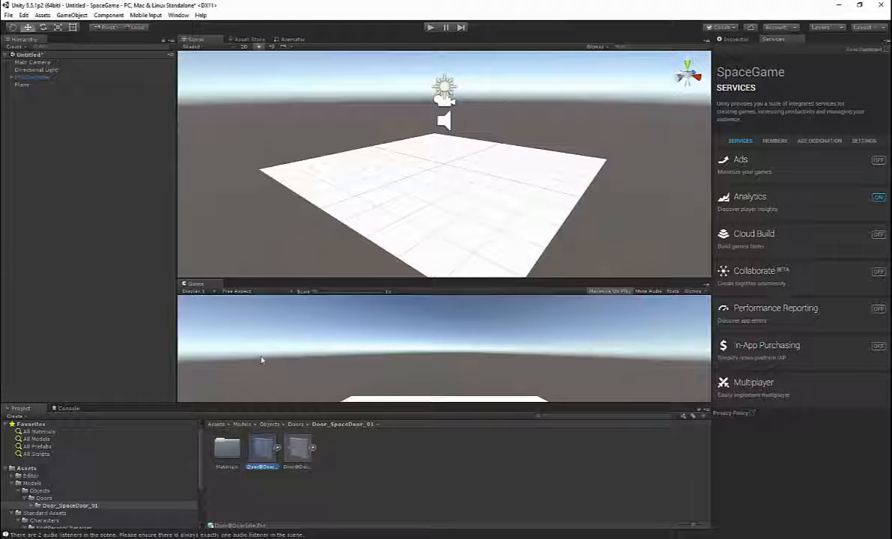
Step: Play and scrub the DoorOpen clip's preview in the Door@DoorOpen animation import settings to examine when the door is fully open
click(299, 449)
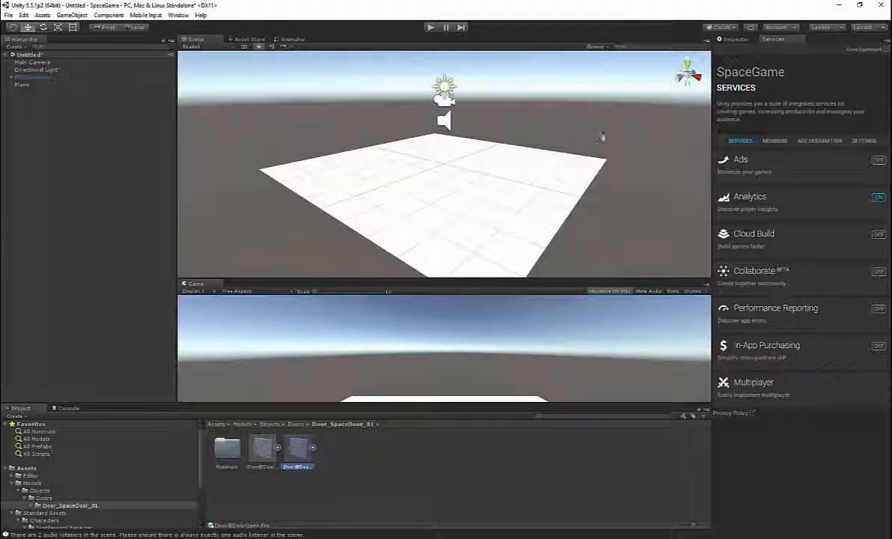
click(733, 39)
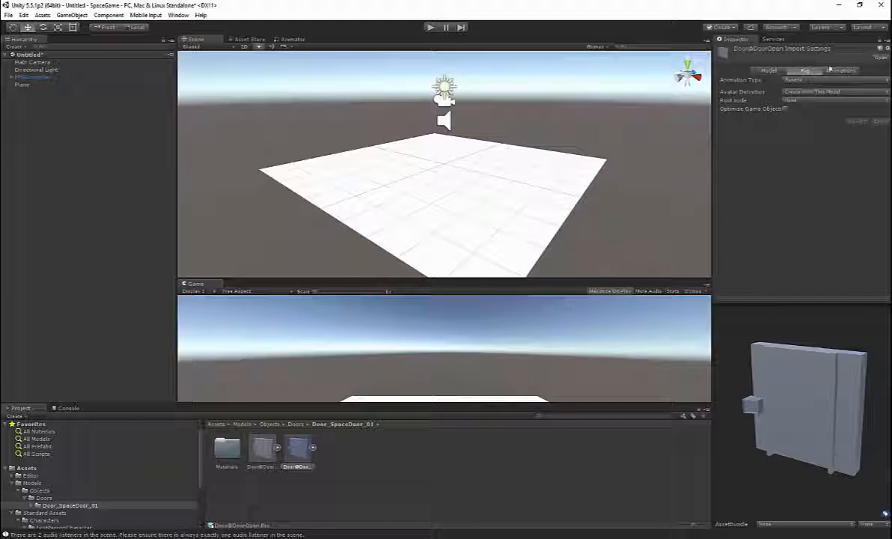
click(838, 71)
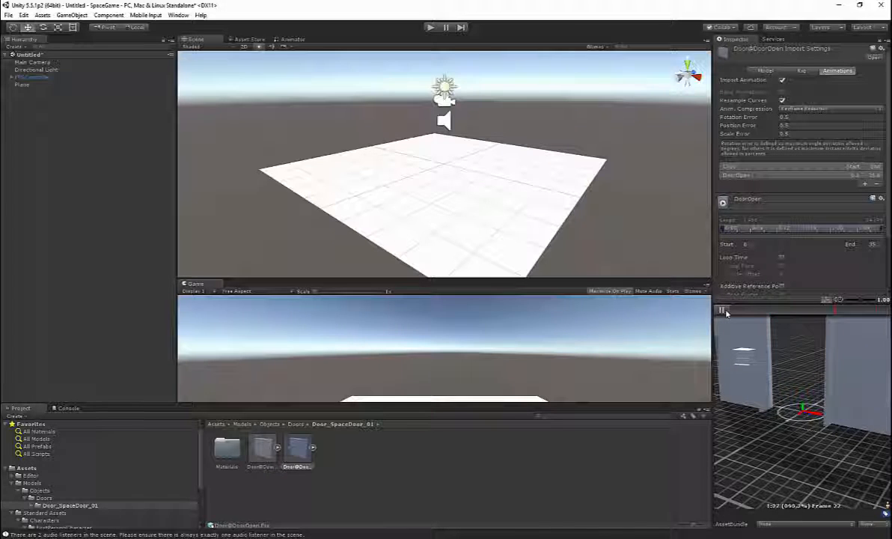
click(724, 311)
drag(754, 300, 757, 236)
drag(783, 317, 781, 281)
drag(756, 253, 869, 248)
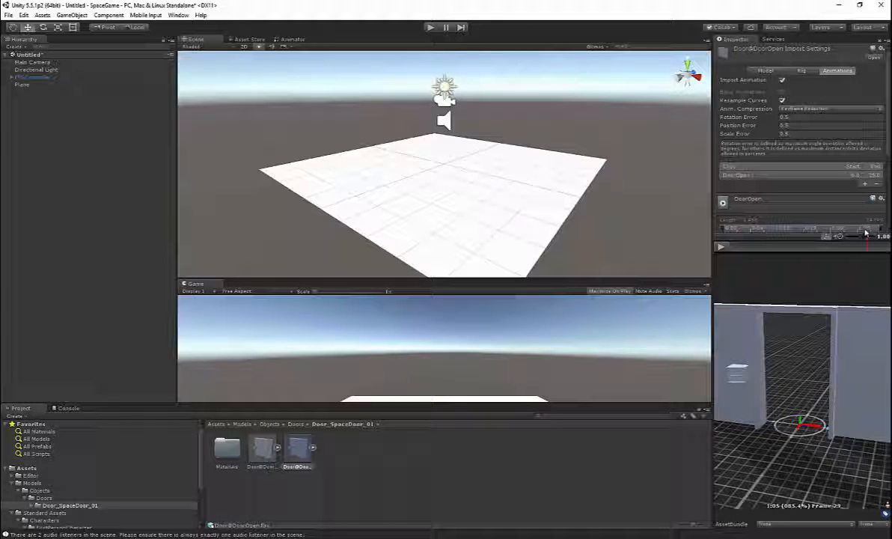
drag(837, 246, 869, 308)
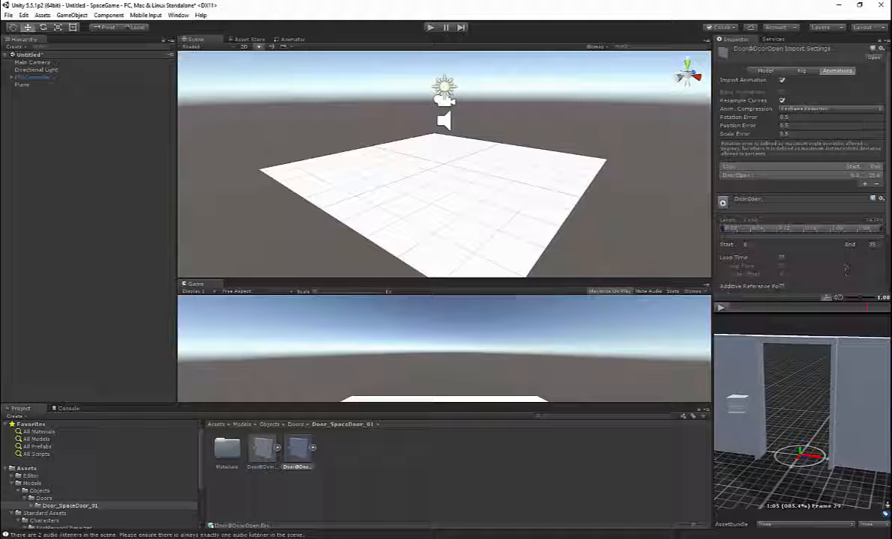
Step: Try to set the DoorOpen clip's end frame to 105
click(857, 246)
text(105)
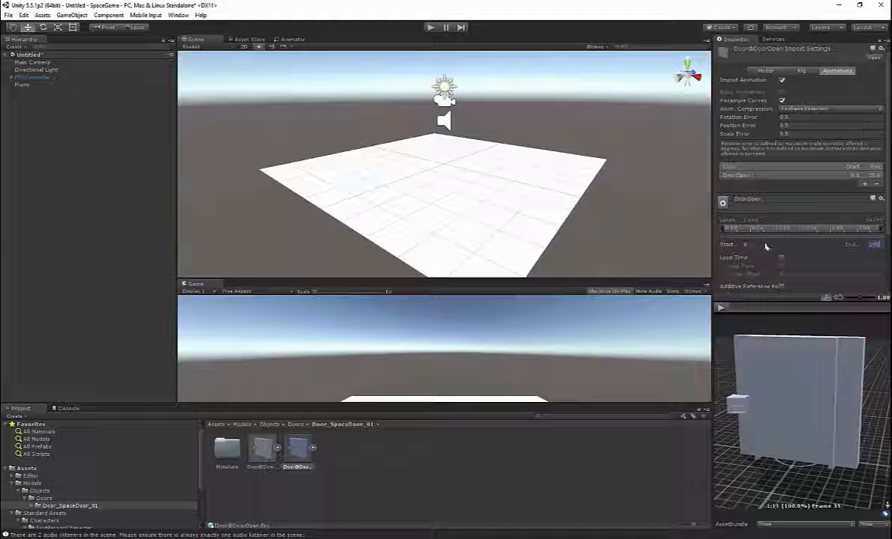
click(720, 306)
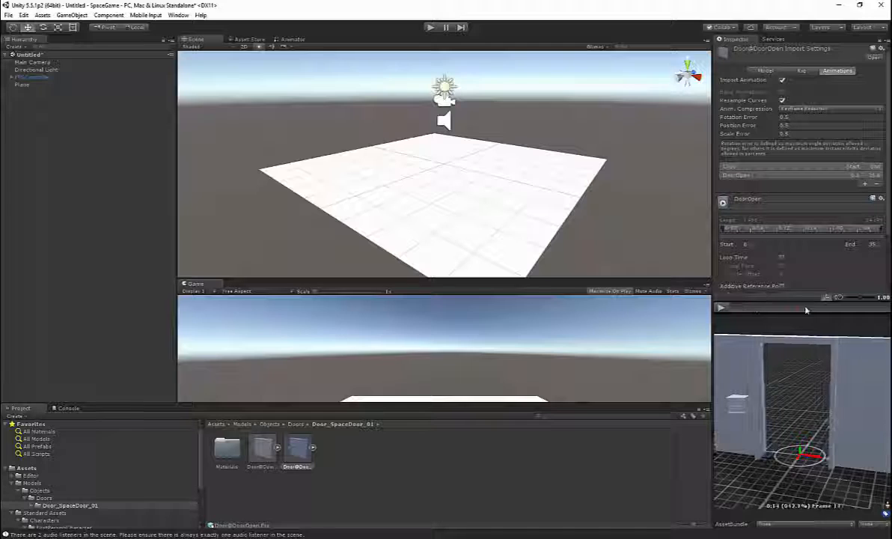
Step: Scrub the preview to the fully open door, set the DoorOpen clip's end frame to 29, and apply the import settings
click(828, 308)
drag(828, 308, 837, 510)
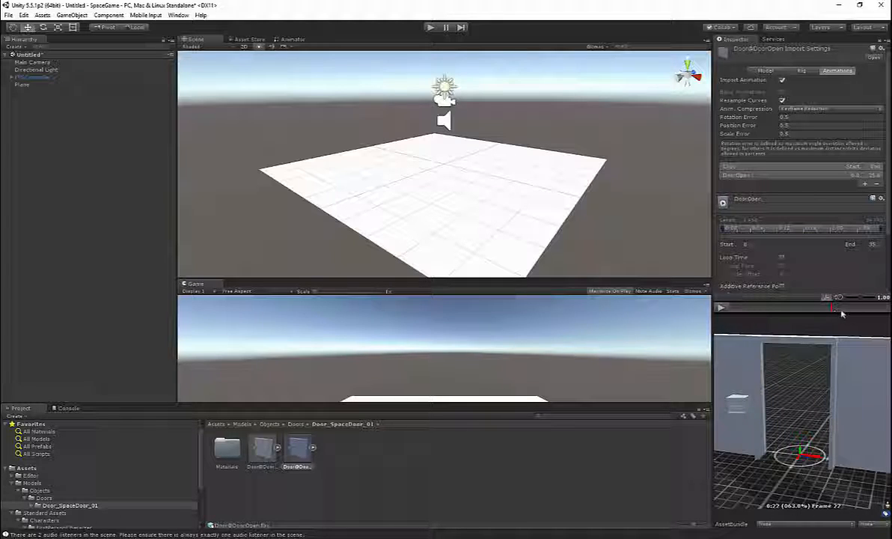
drag(861, 314, 866, 312)
click(844, 243)
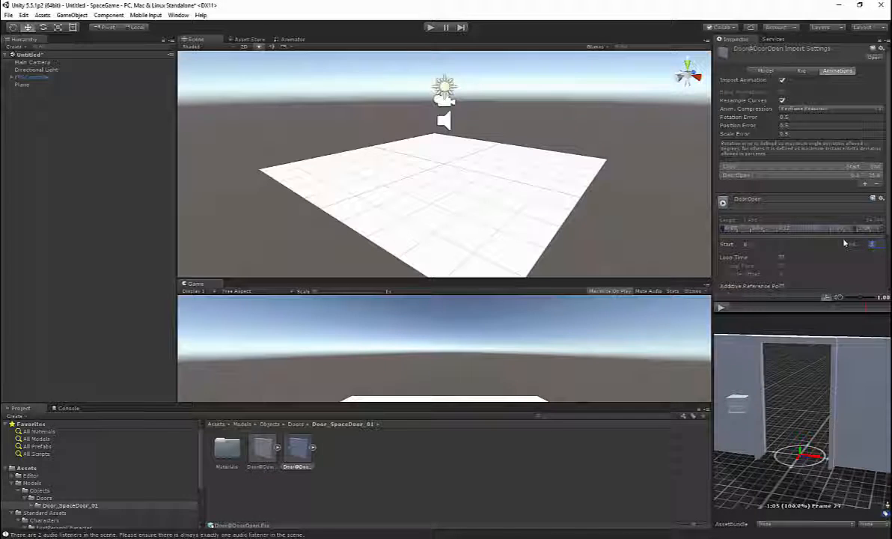
text(25)
scroll(840, 260, down, 2)
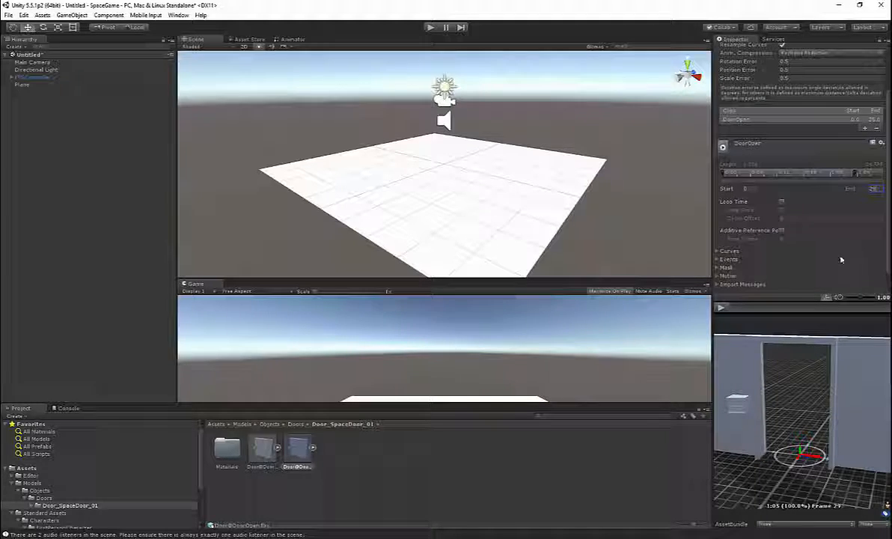
scroll(869, 196, down, 1)
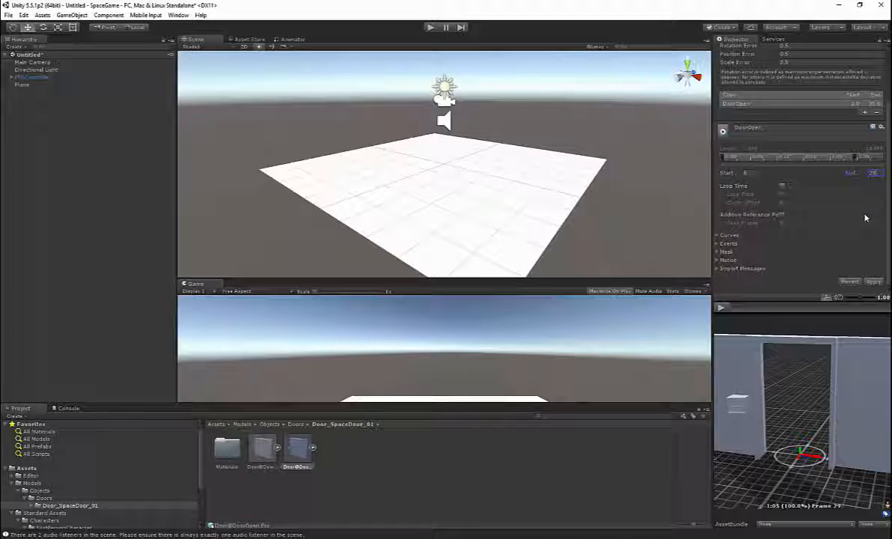
click(875, 281)
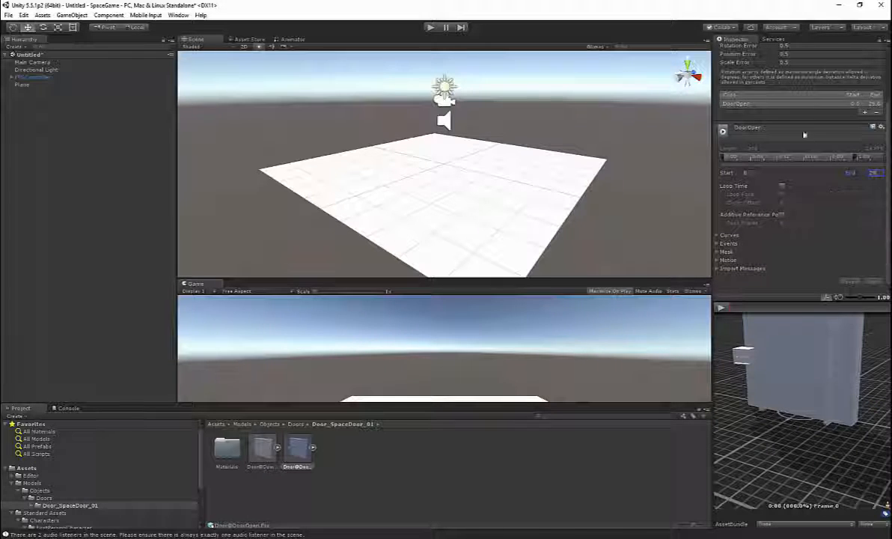
Step: Check the DoorOpen clip among the contents of the Door@DoorOpen model and return to the model's import settings
click(313, 448)
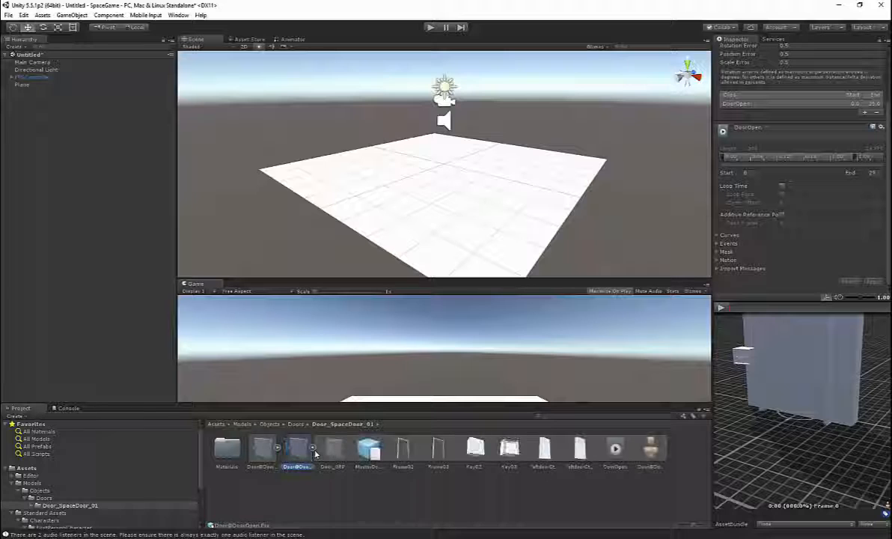
click(615, 450)
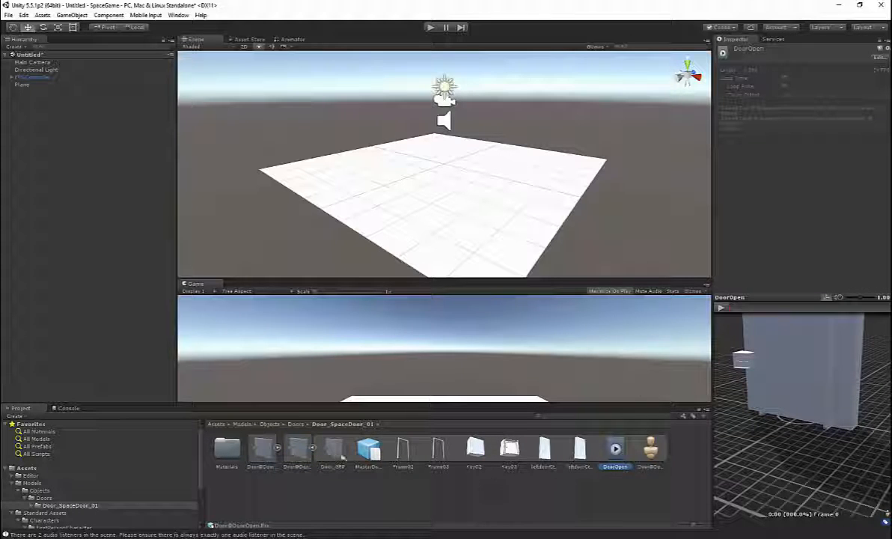
click(297, 448)
click(313, 447)
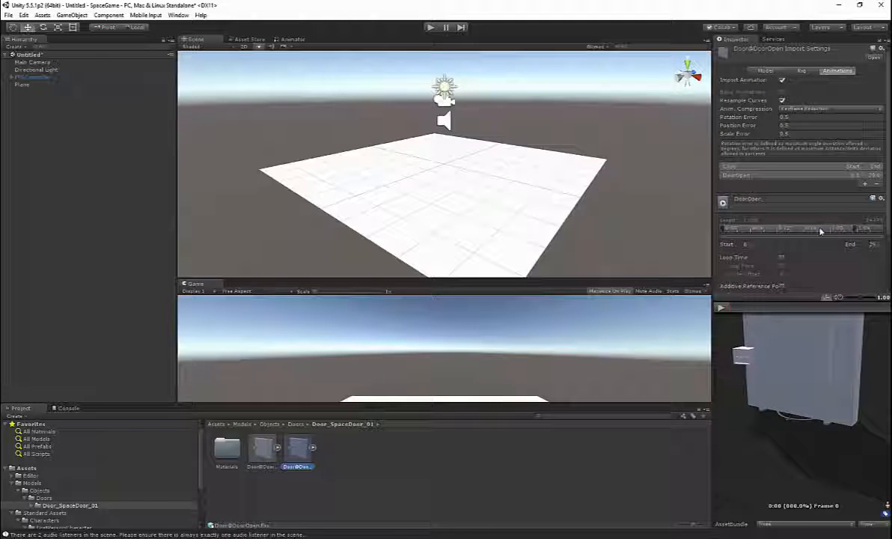
Step: Add a second animation clip to the Door@DoorOpen model and name it OpenClose
scroll(820, 232, down, 3)
scroll(823, 224, up, 3)
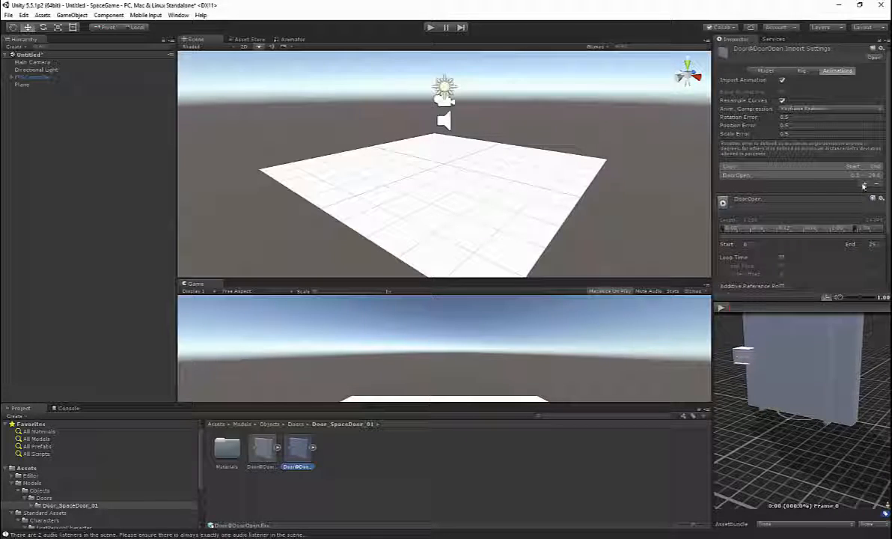
click(863, 186)
click(751, 207)
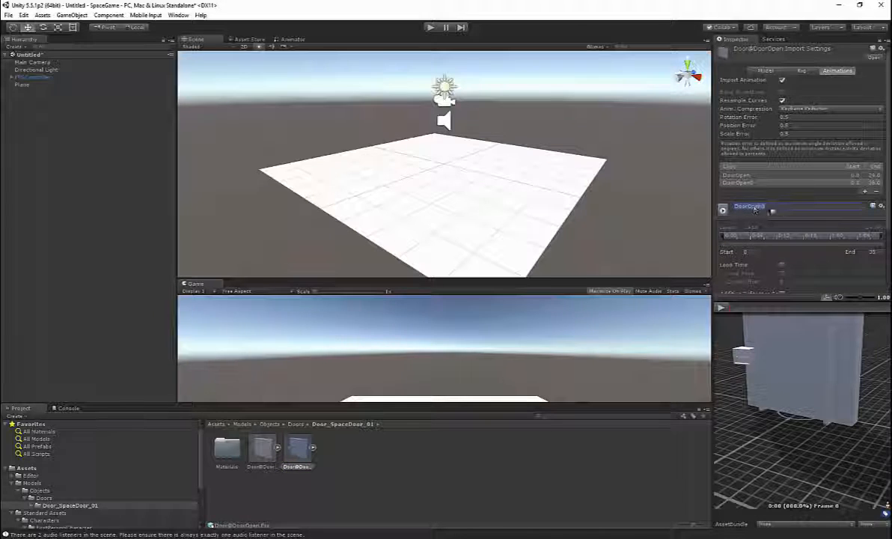
click(778, 208)
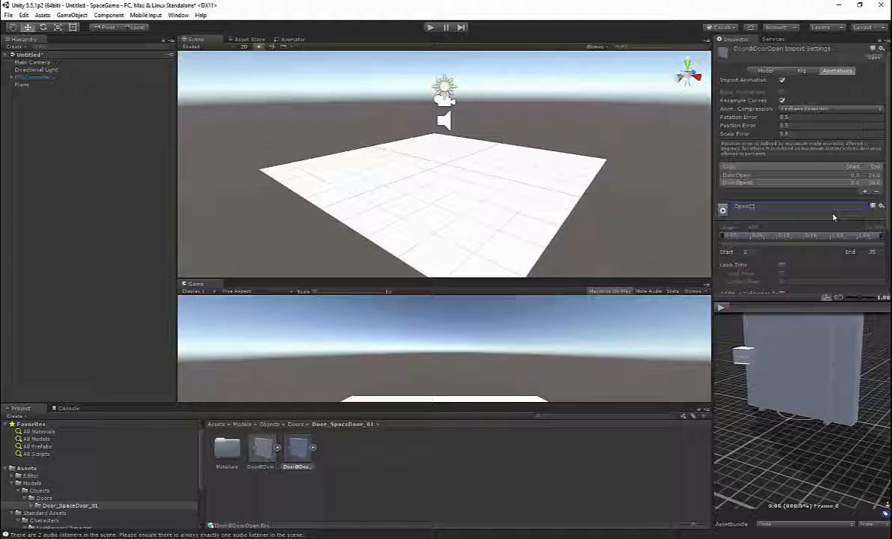
scroll(783, 193, down, 4)
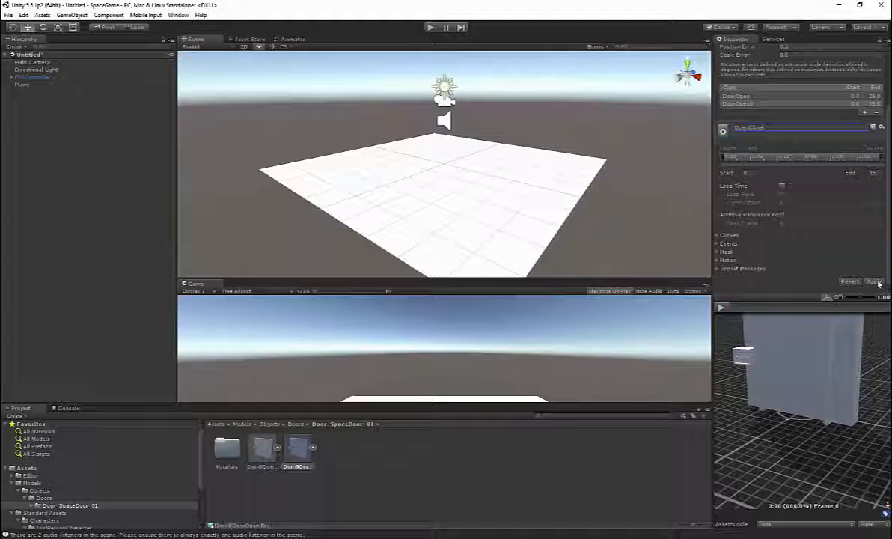
click(874, 281)
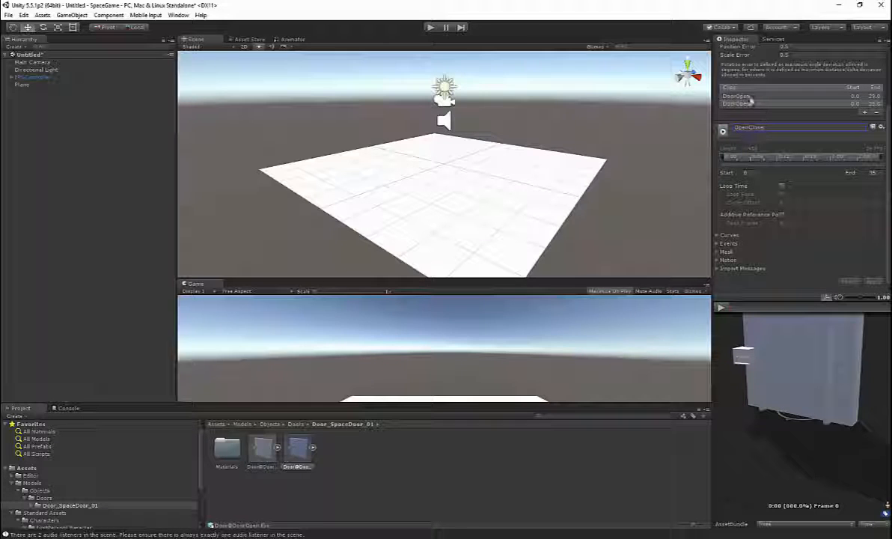
click(756, 127)
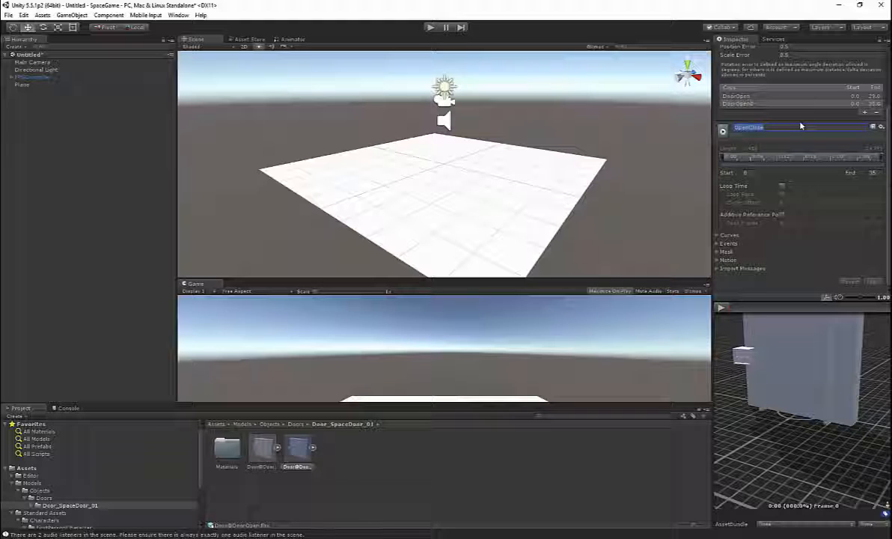
key(Return)
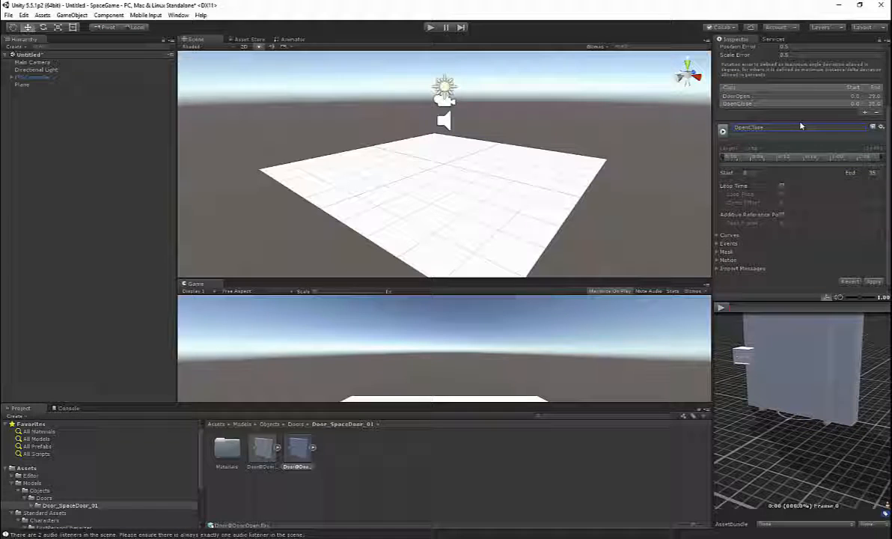
Step: Set the OpenClose clip's start frame to 29 and apply the import settings
click(750, 104)
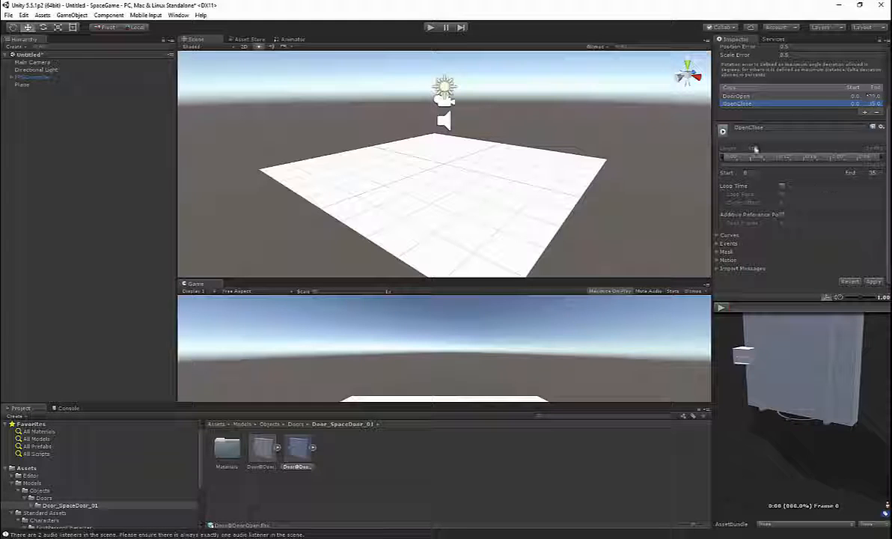
click(726, 173)
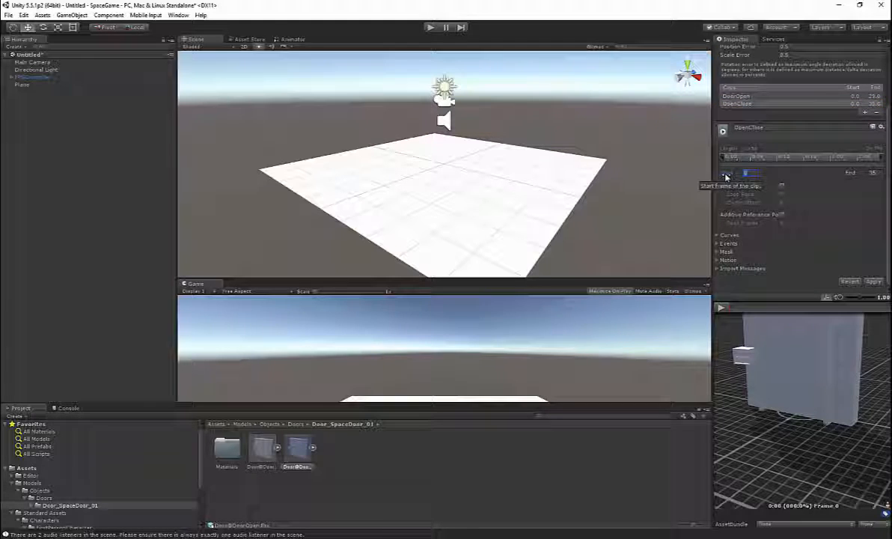
text(29)
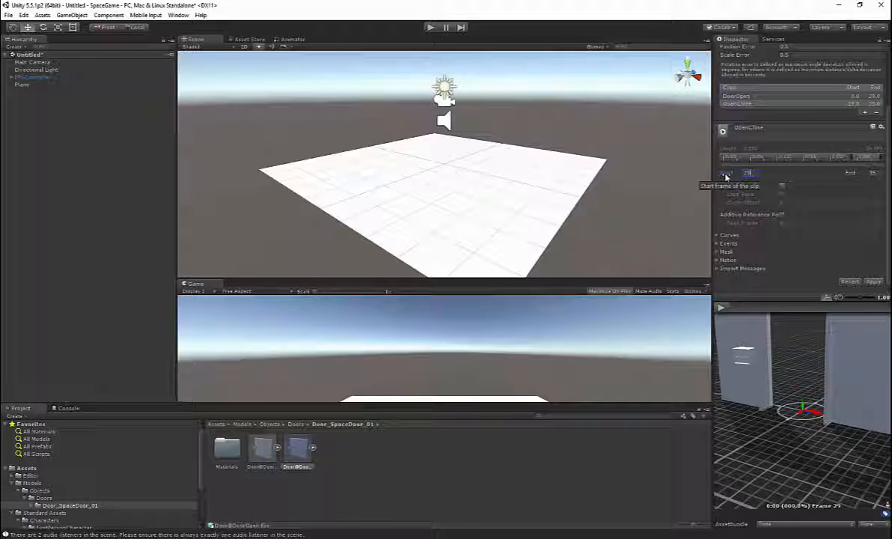
click(873, 283)
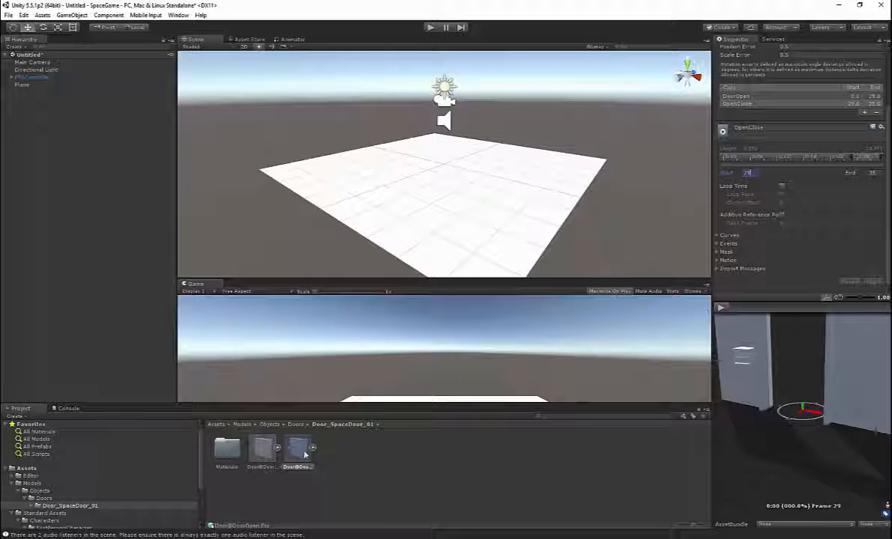
Step: Preview the OpenClose clip, check it among the Door@DoorOpen model's contents, and view the Door@DoorIdle model's animation settings
click(721, 307)
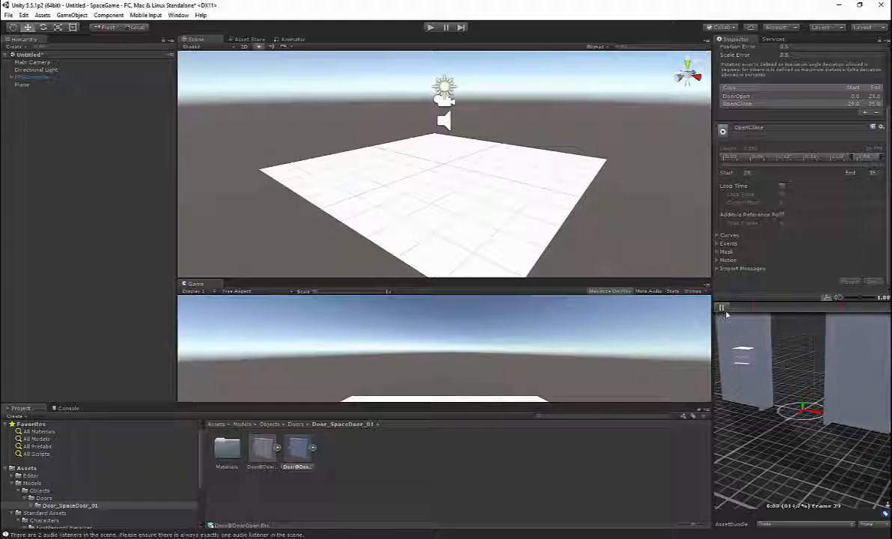
click(721, 307)
click(312, 447)
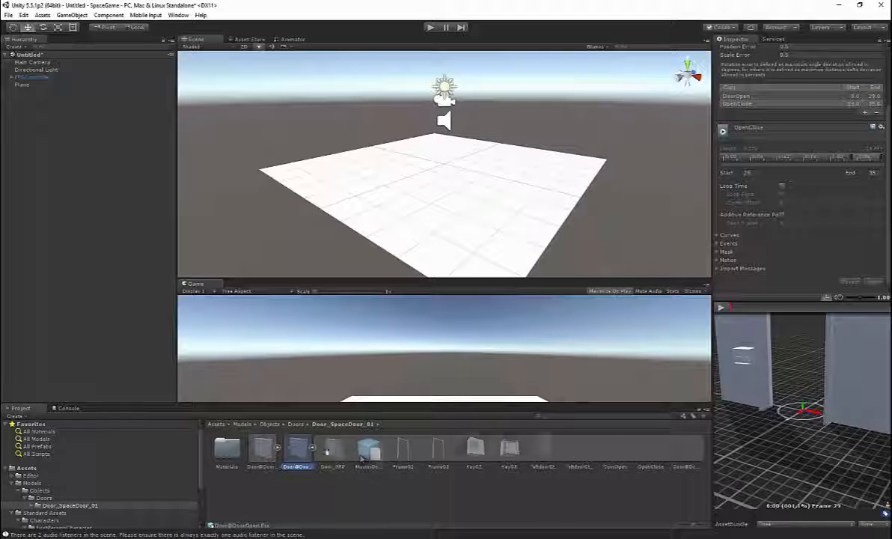
click(651, 449)
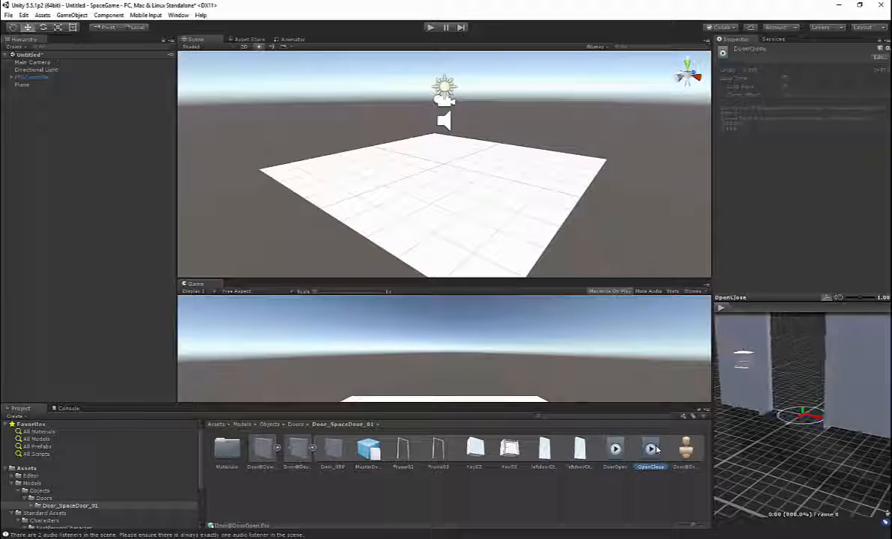
click(310, 448)
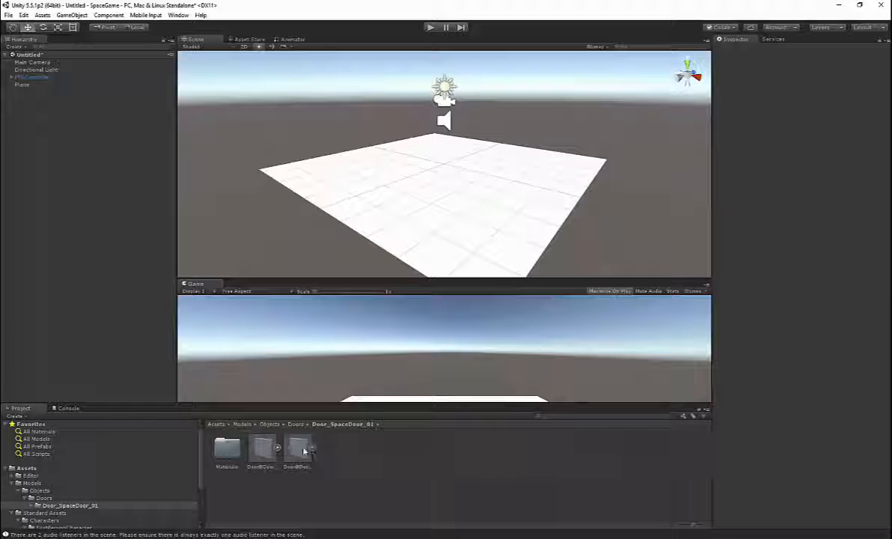
click(264, 449)
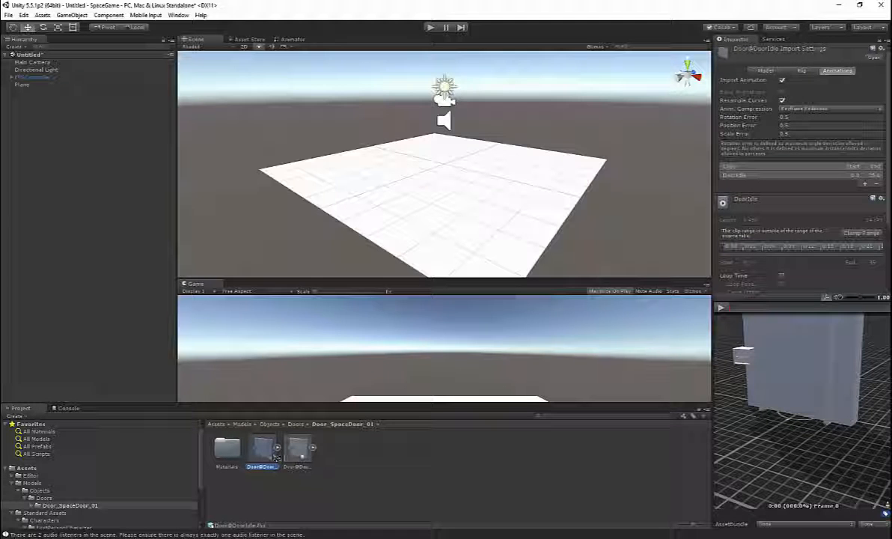
Step: Add a third animation clip to the Door@DoorOpen model and name it DoorIdle
click(298, 449)
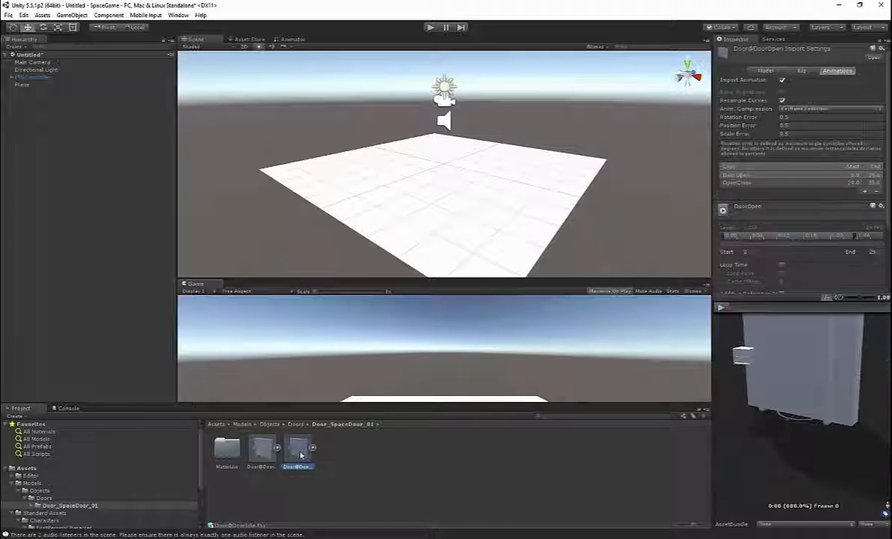
click(865, 194)
click(798, 213)
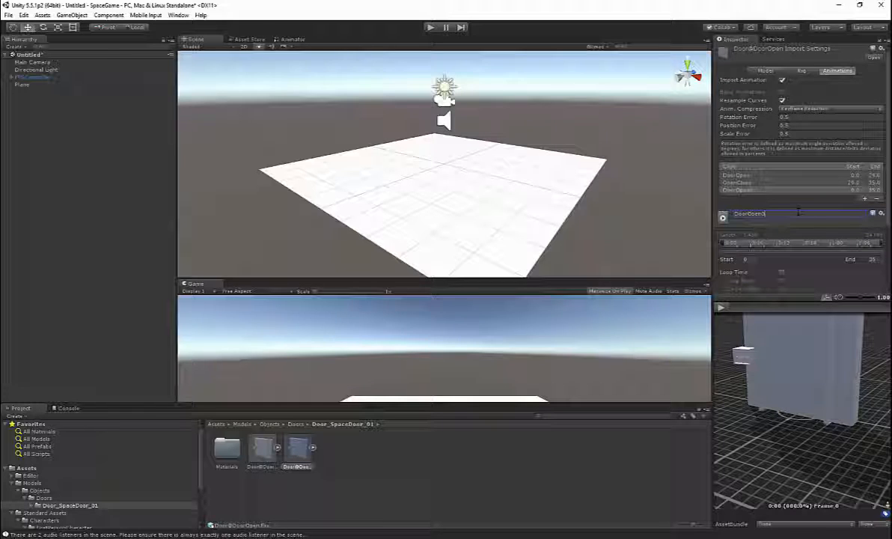
text(Door)
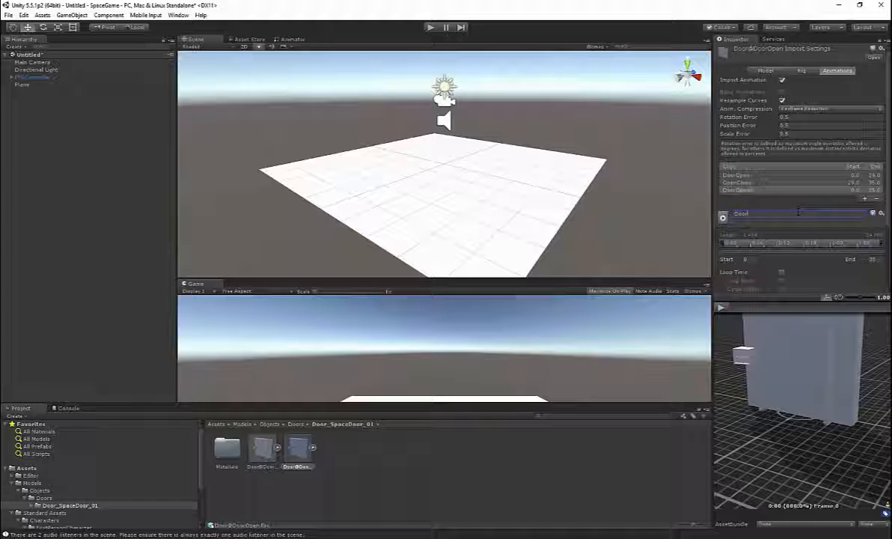
Step: Set the DoorIdle clip's end frame to 0 and apply the import settings
scroll(798, 213, down, 2)
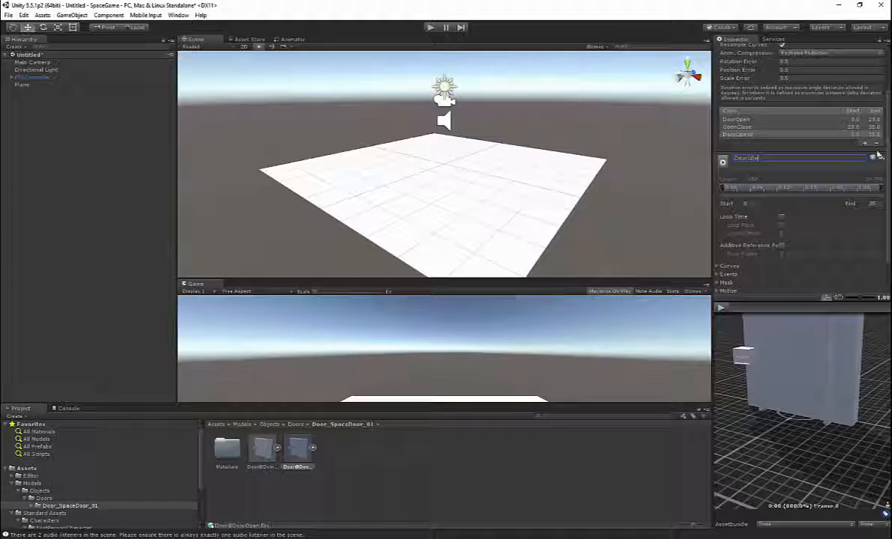
click(868, 203)
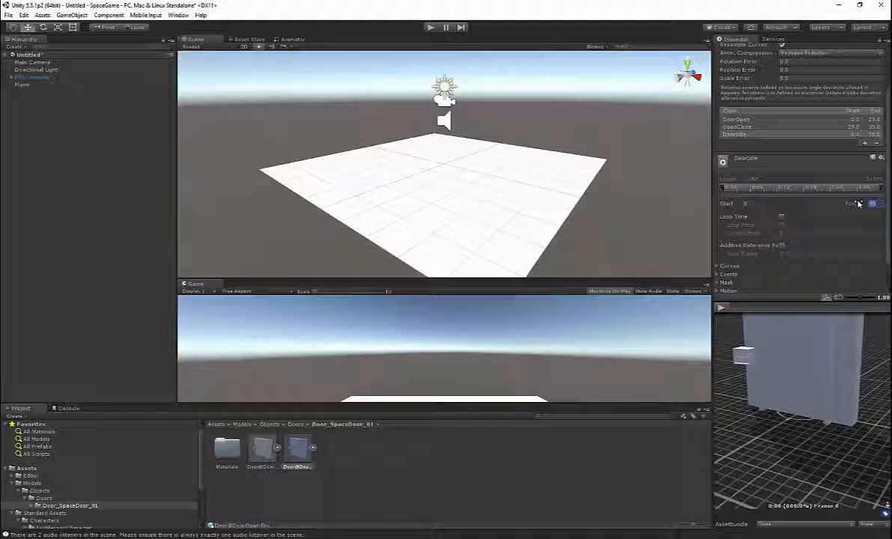
text(0)
scroll(777, 146, down, 2)
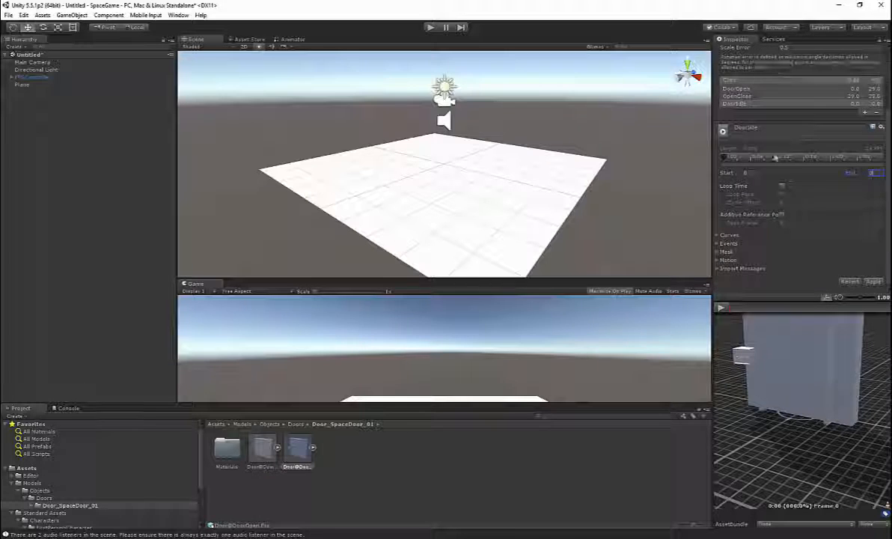
click(879, 283)
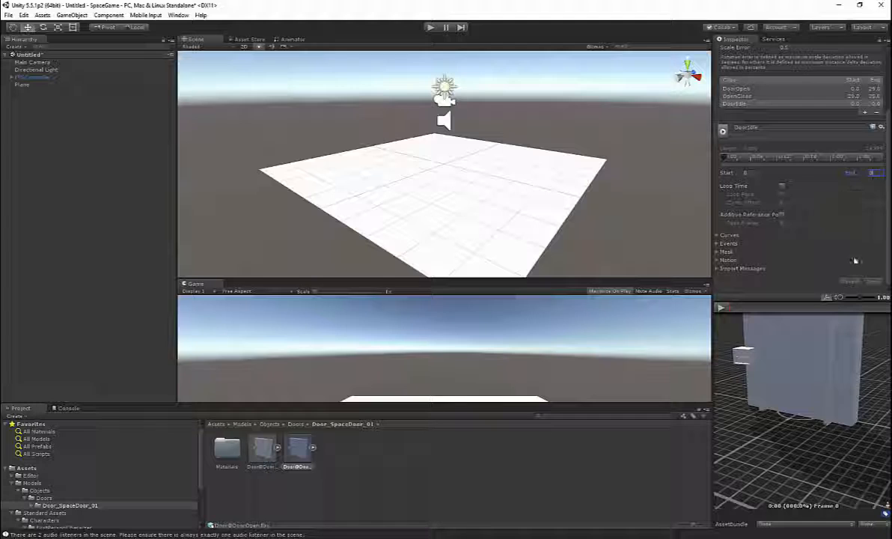
scroll(855, 224, up, 4)
Step: Check the clips among the Door@DoorOpen model's contents and delete the separate Door@DoorIdle model from the project
click(313, 447)
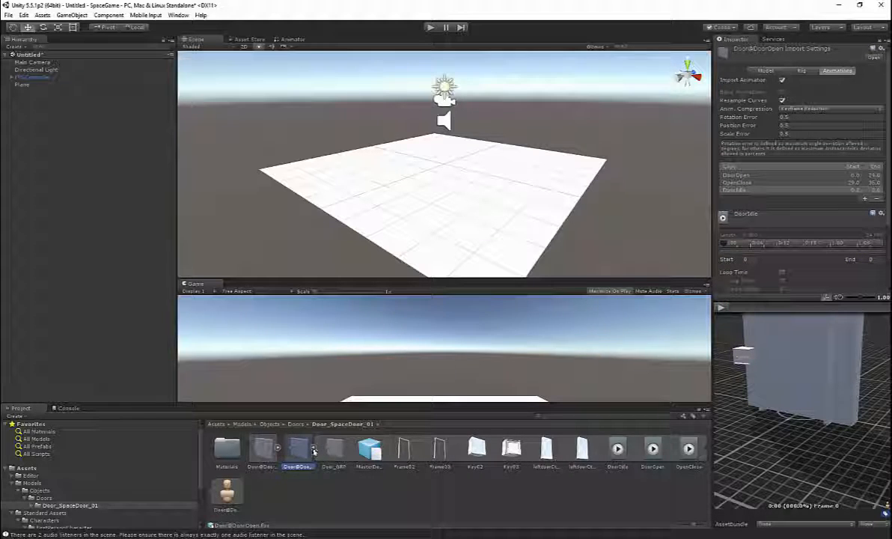
click(313, 449)
click(264, 449)
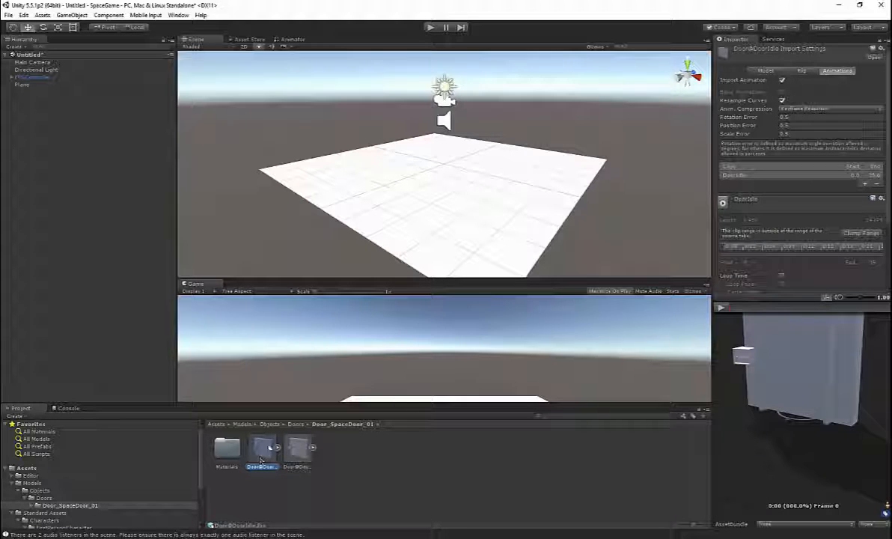
key(Delete)
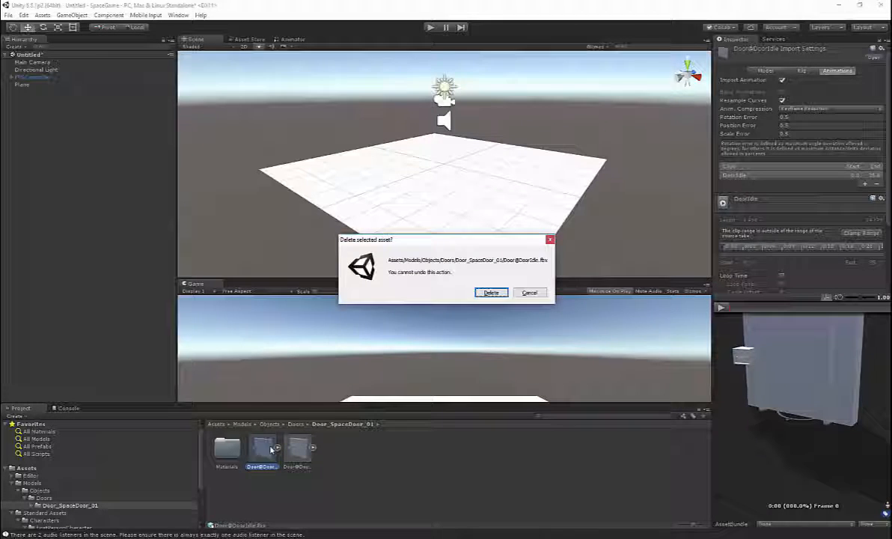
click(507, 293)
Step: Place the Door@DoorOpen model in the scene on the plane at about X 3.95, Z -1.53
drag(261, 447, 535, 216)
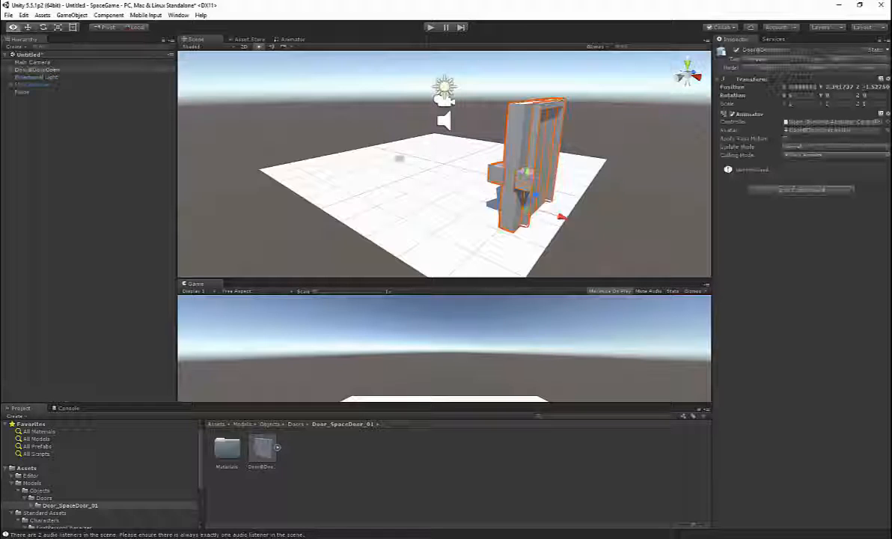
alt+drag(400, 159, 451, 215)
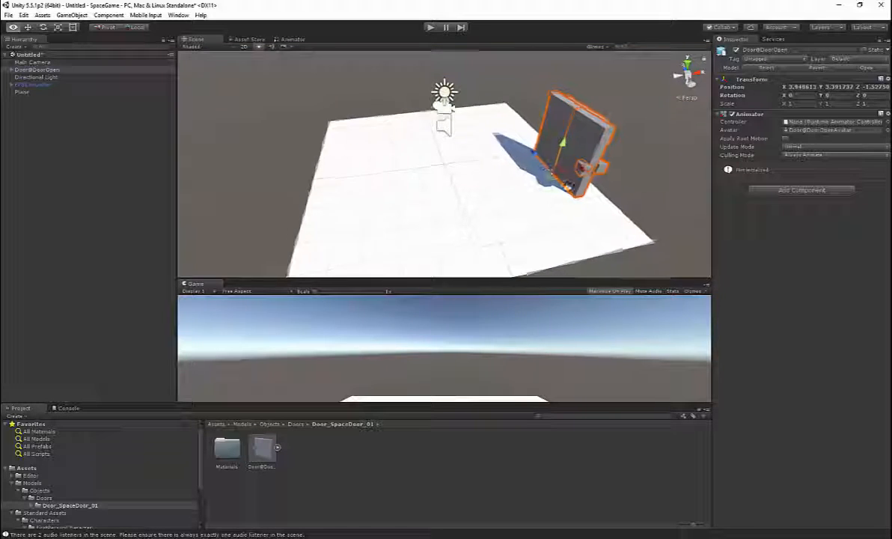
alt+drag(568, 186, 582, 186)
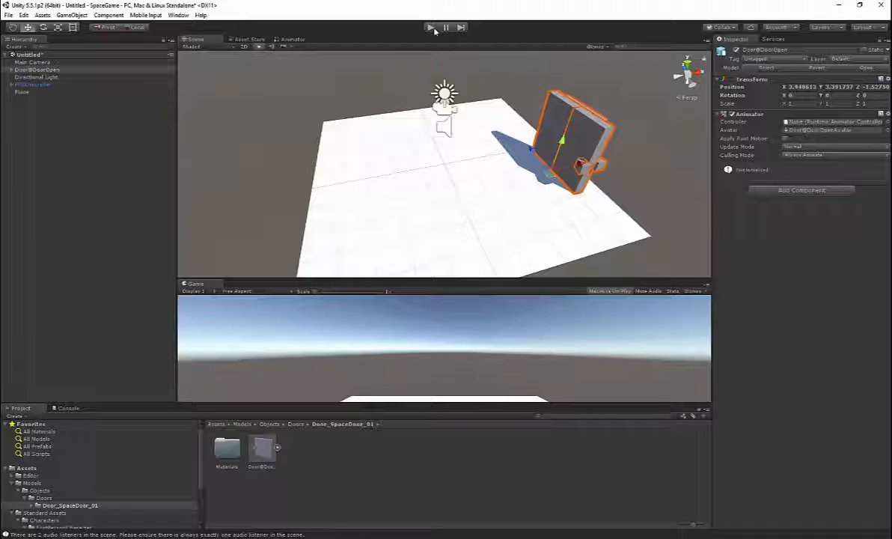
Step: Run the game, walk the first-person controller into the door to test collision, and stop the game
click(431, 28)
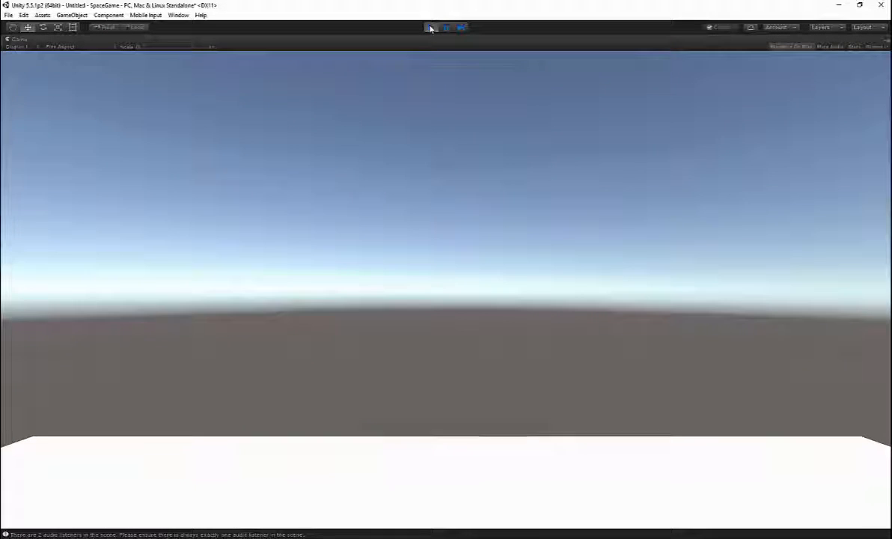
key(w)
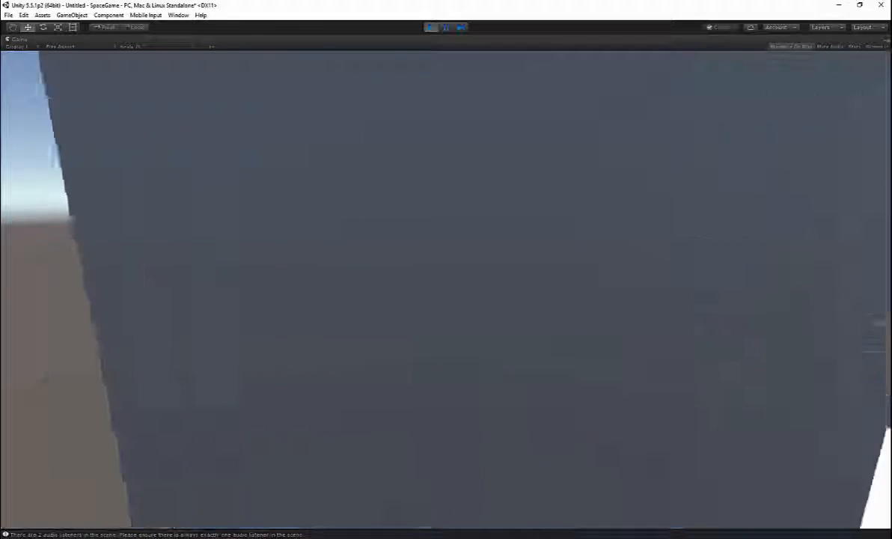
key(w)
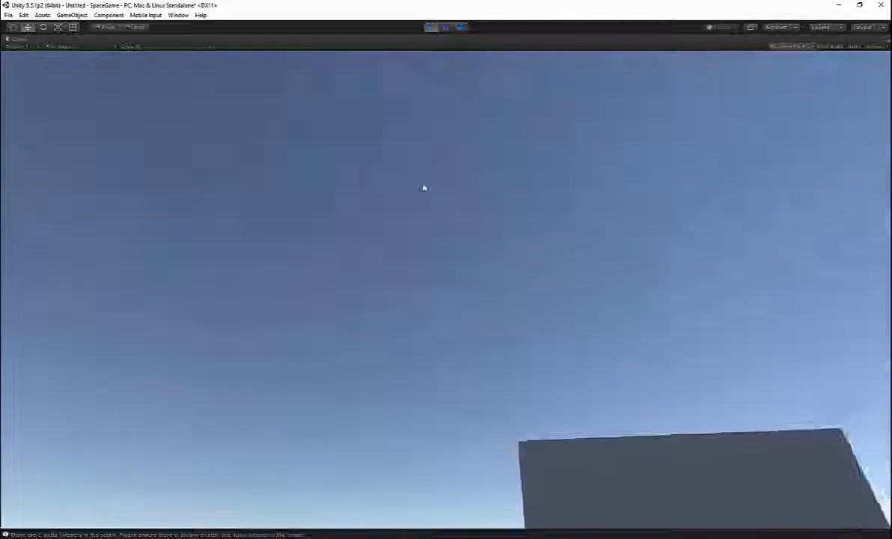
click(431, 27)
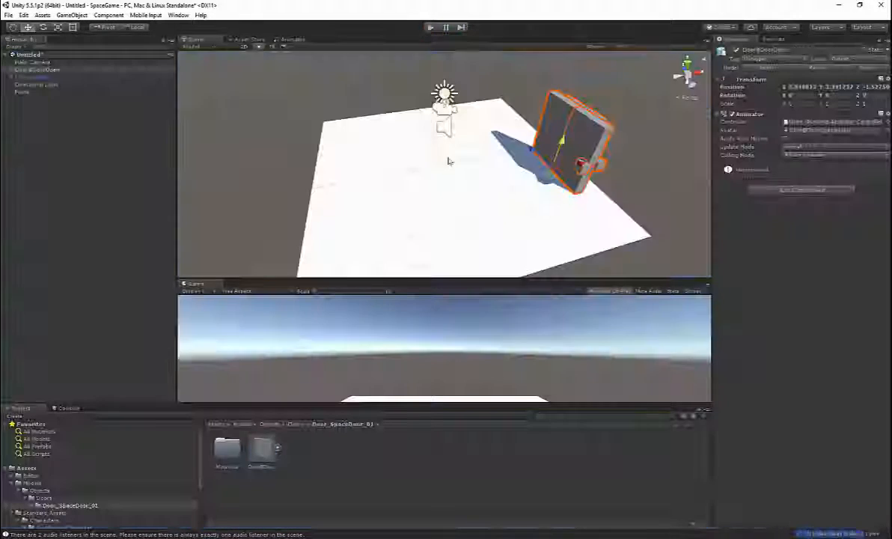
Step: Add a Box Collider to both door leaves, leftdoorCtrl01 and leftdoorCtrl02, inside the Door@DoorOpen object
alt+drag(448, 161, 408, 178)
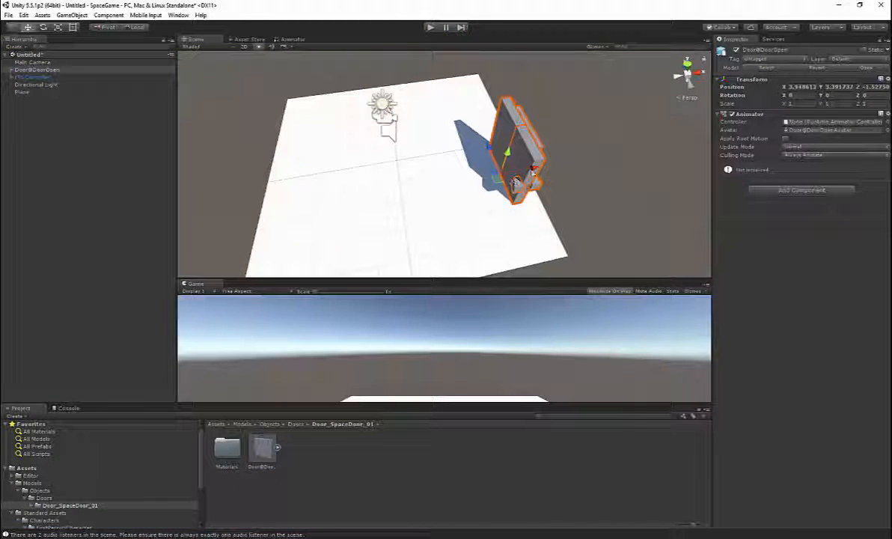
drag(533, 172, 545, 149)
click(528, 152)
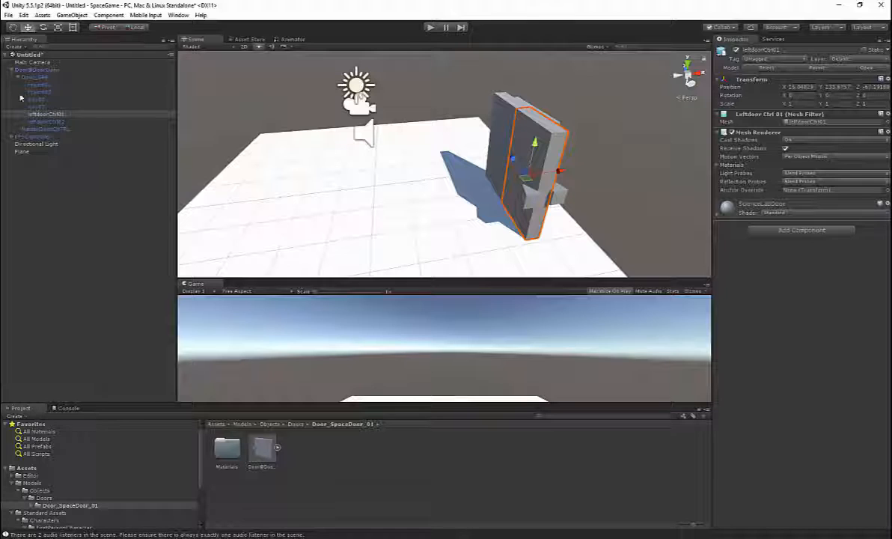
click(56, 121)
alt+drag(486, 131, 446, 114)
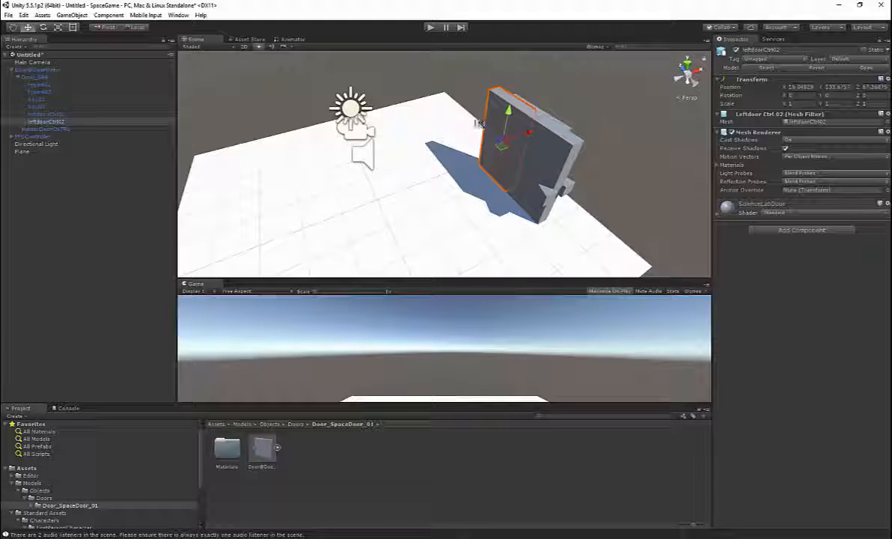
ctrl+click(89, 114)
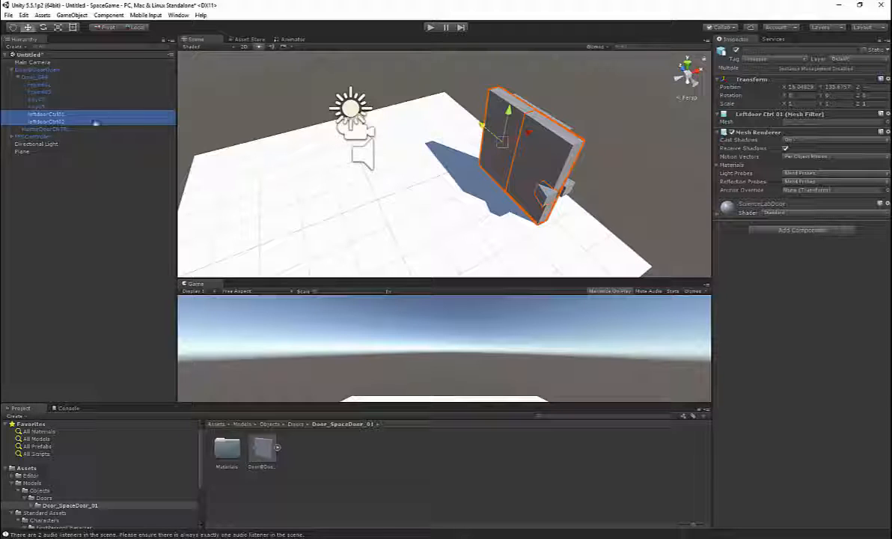
click(785, 231)
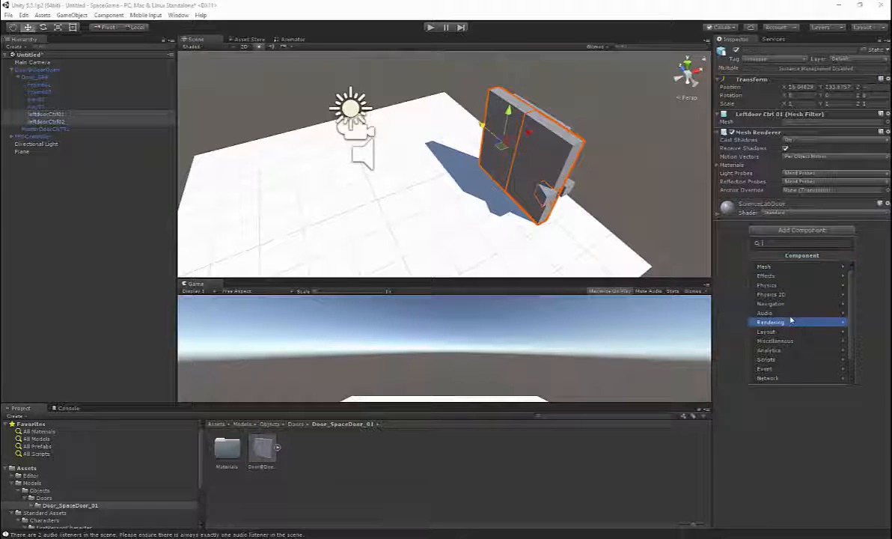
click(794, 287)
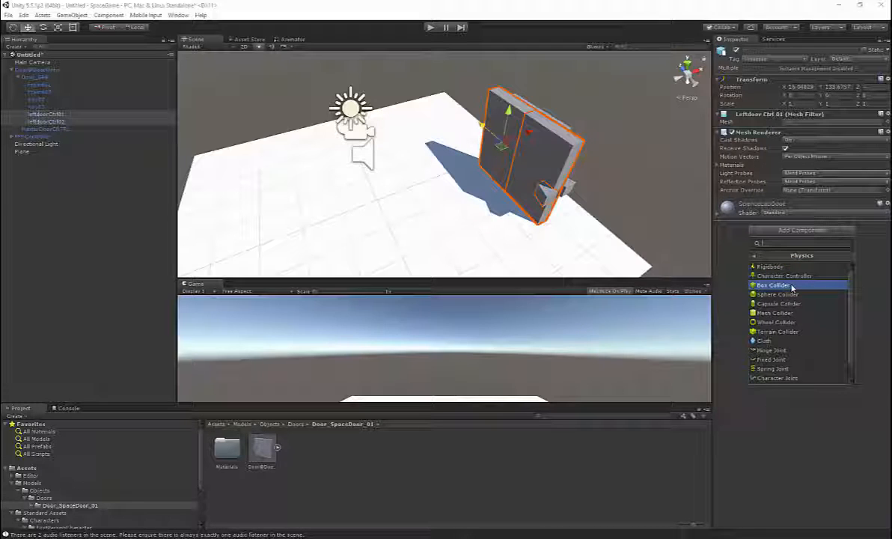
click(791, 286)
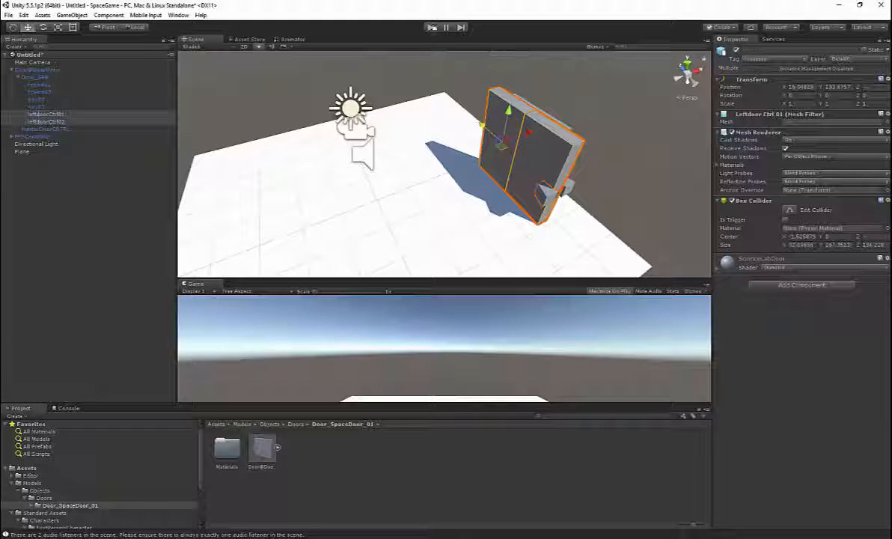
Step: Run the game again, walk against the door leaves to test their colliders, and stop the game
key(ctrl+p)
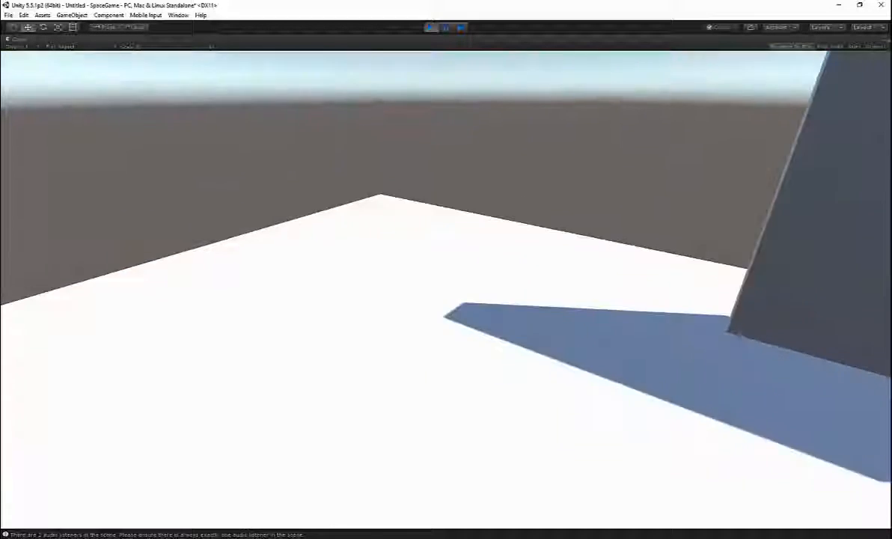
key(w)
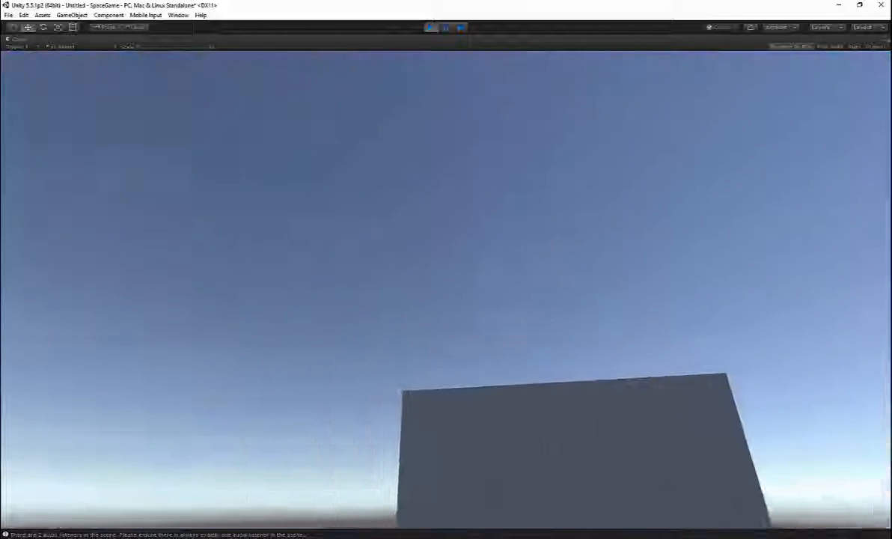
key(Escape)
click(433, 27)
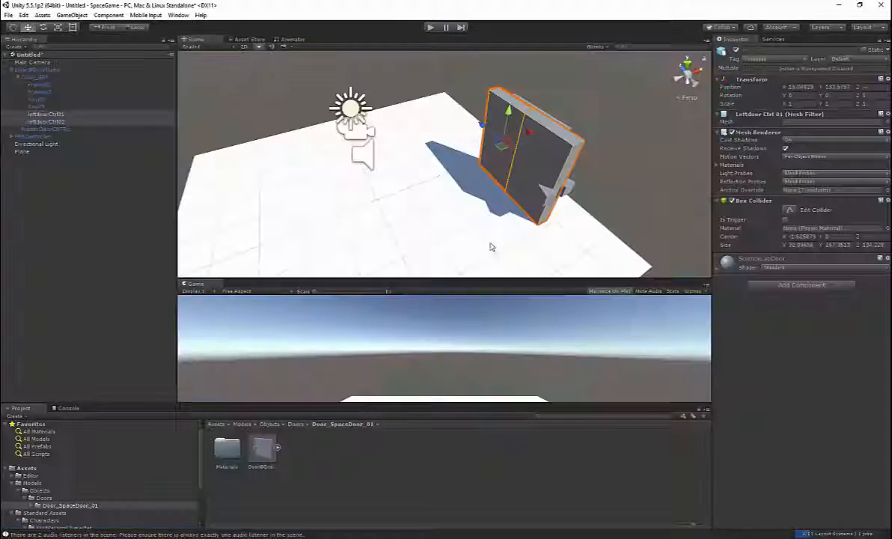
Step: Scale the ground plane uniformly to about 10.9 on all axes
alt+drag(484, 235, 527, 167)
click(490, 247)
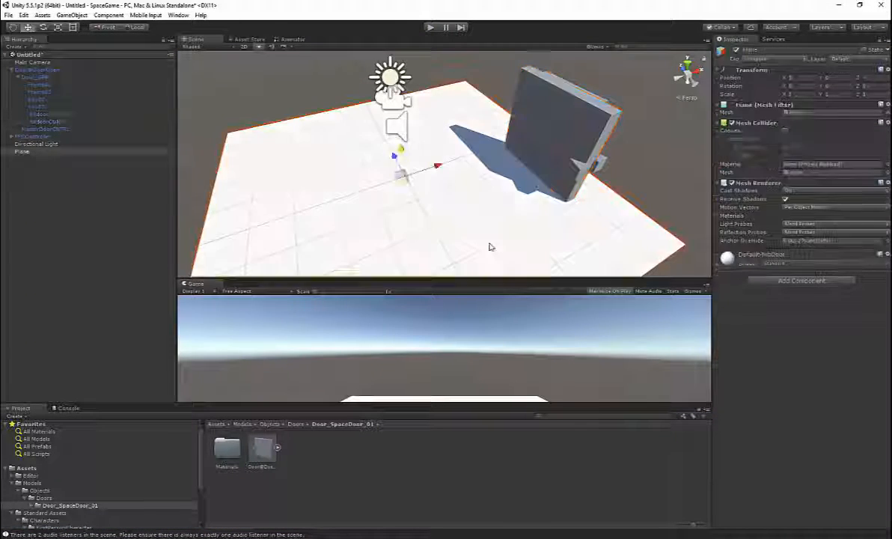
drag(393, 155, 452, 271)
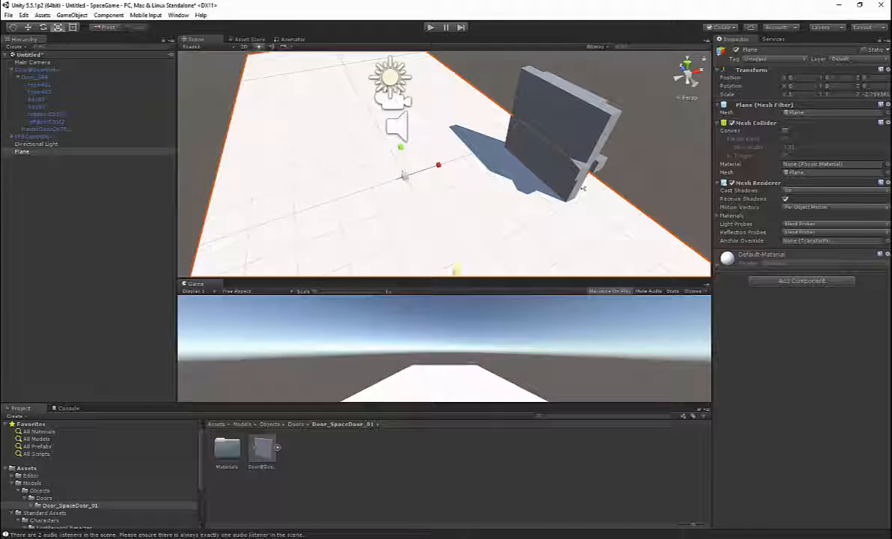
key(ctrl+z)
drag(403, 178, 847, 156)
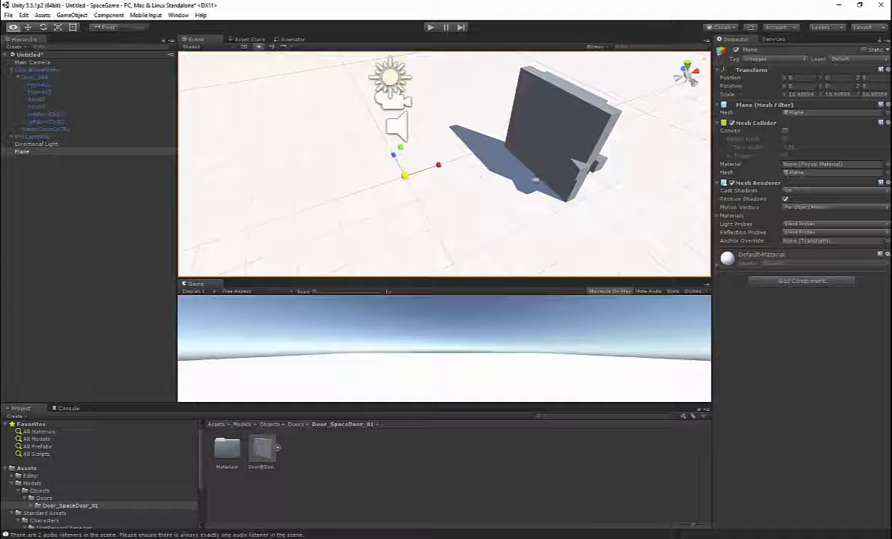
Step: Rotate the FPSController around its Y axis so its camera faces the door
alt+drag(498, 203, 556, 159)
alt+scroll(556, 159, down, 6)
alt+scroll(556, 159, up, 4)
alt+middle_drag(556, 159, 527, 187)
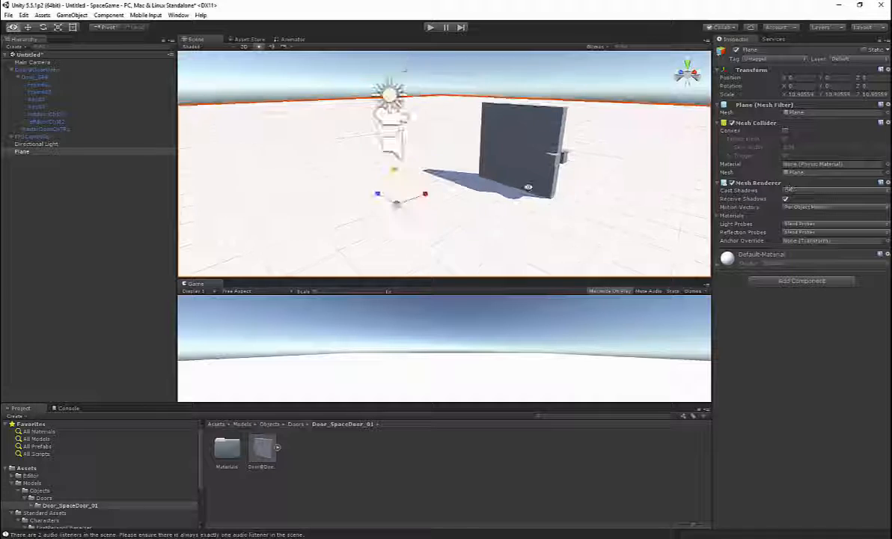
alt+drag(528, 187, 550, 178)
click(396, 125)
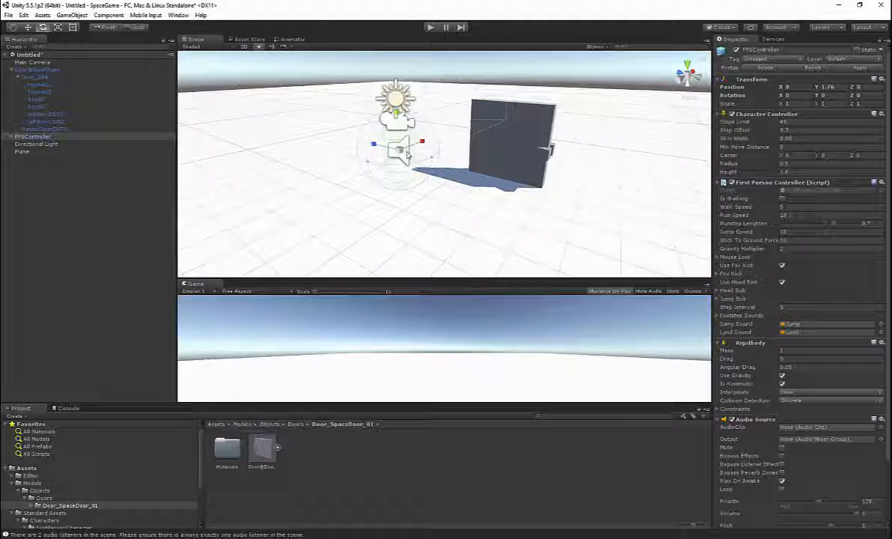
drag(408, 169, 787, 134)
Step: Move the FPSController to about X 0.06, Y 1.17, Z -1.71, in front of the door
key(w)
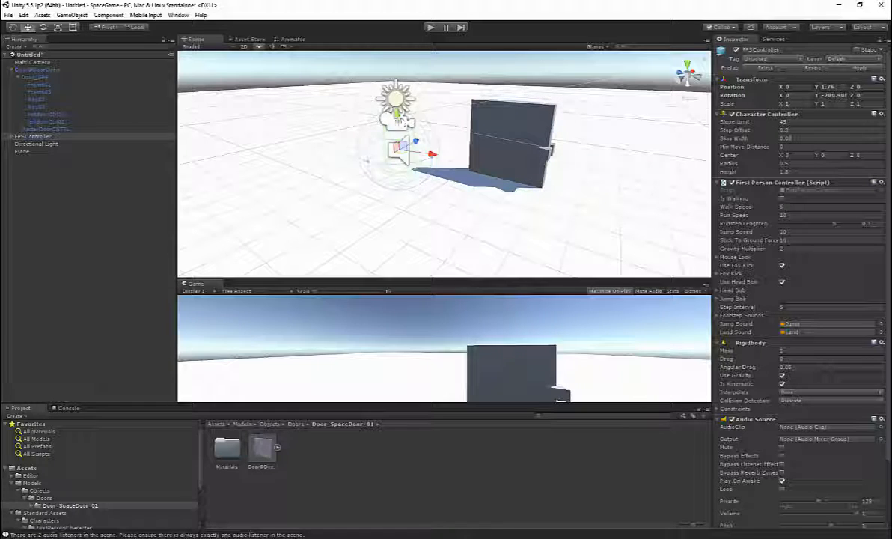
drag(402, 120, 464, 175)
drag(497, 193, 481, 129)
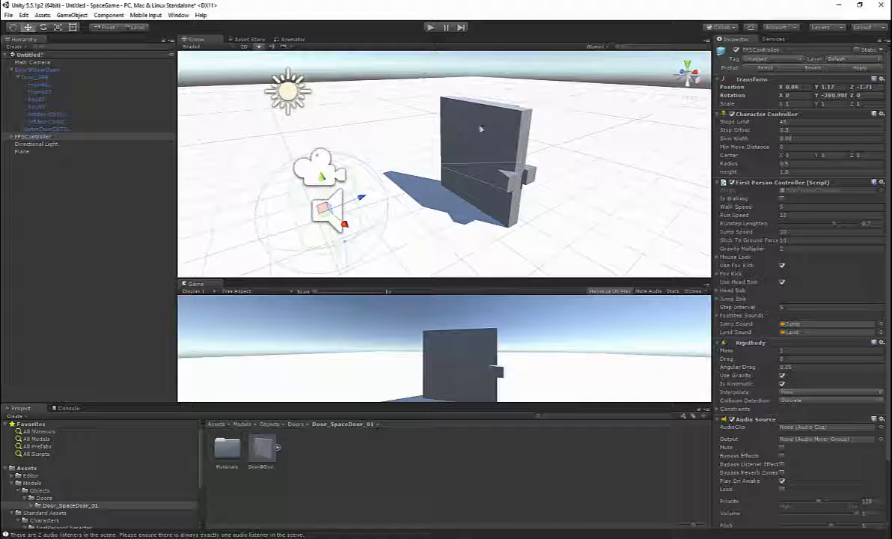
Step: Check the three animation clips among the Door@DoorOpen model's contents and examine the door beside the FPSController in the scene
click(277, 447)
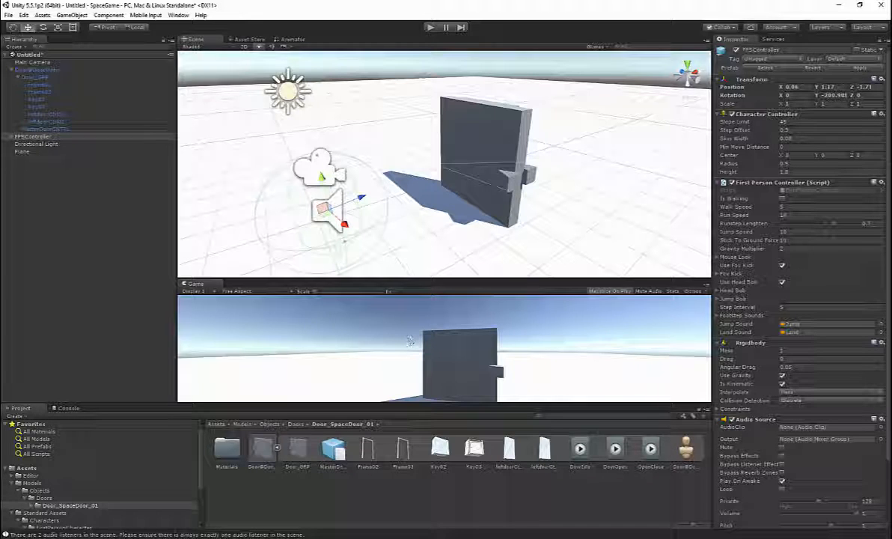
click(277, 449)
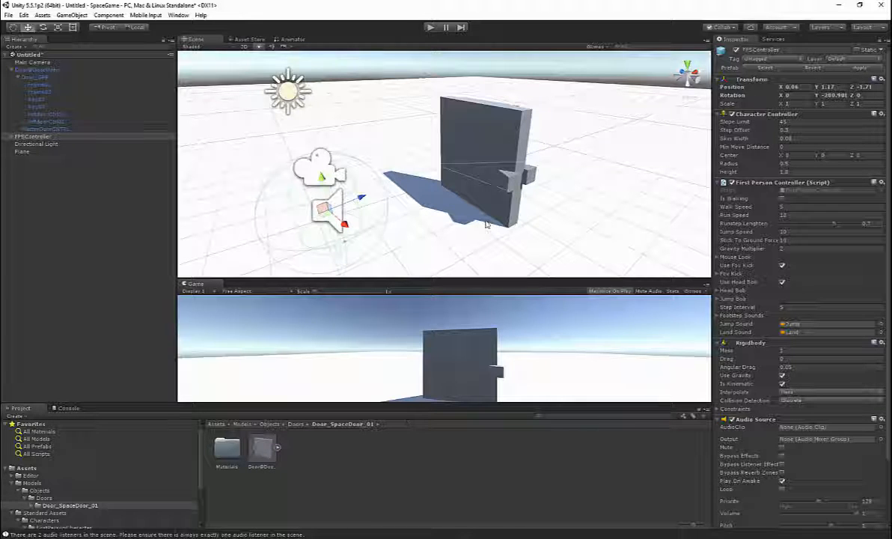
alt+drag(486, 223, 432, 171)
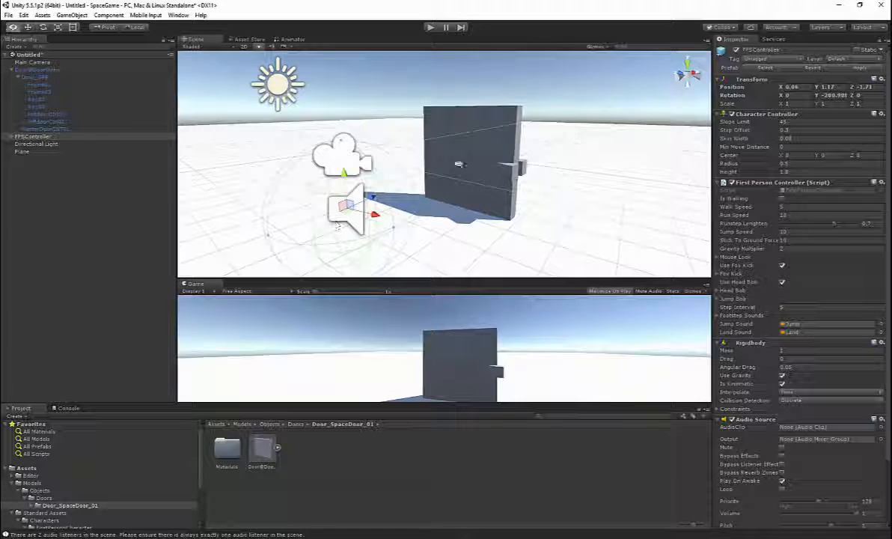
alt+drag(360, 210, 419, 187)
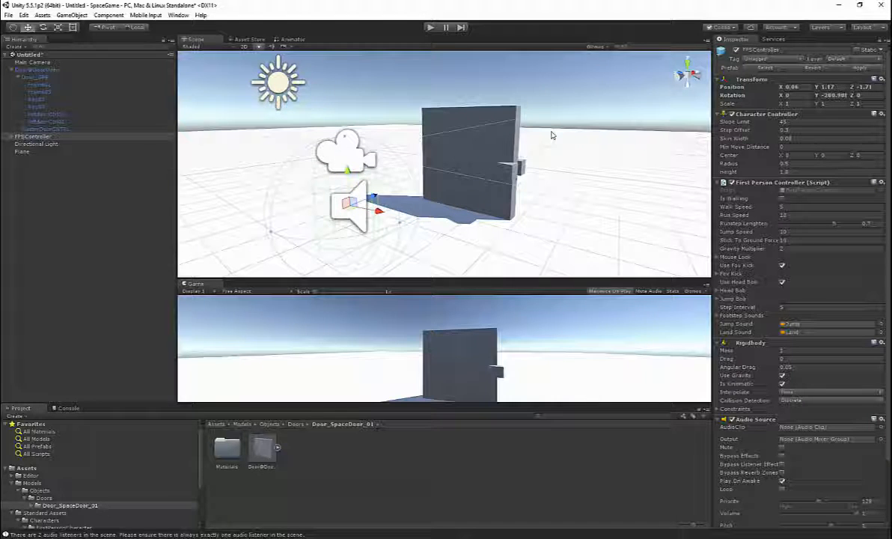